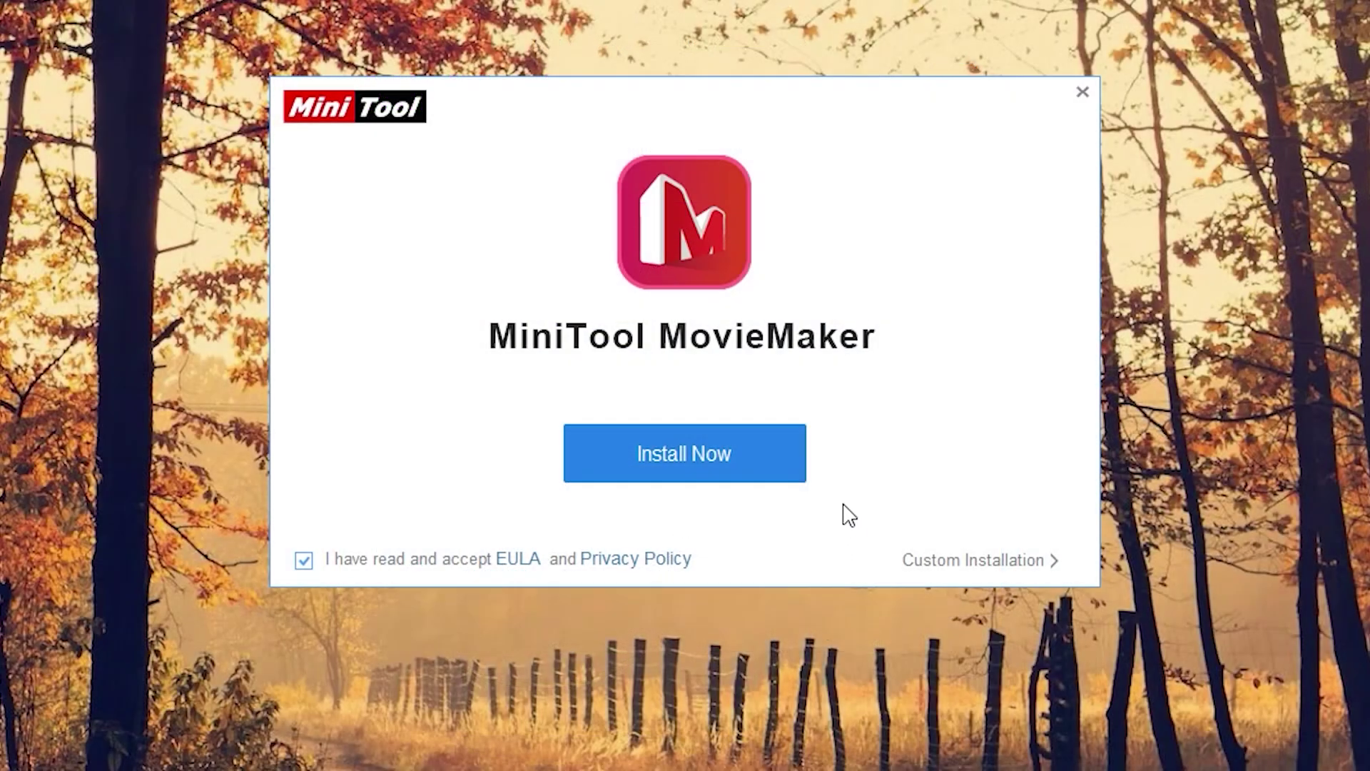
# Step: Keep the EULA accepted and begin installing MiniTool MovieMaker
pyautogui.click(931, 570)
pyautogui.click(683, 457)
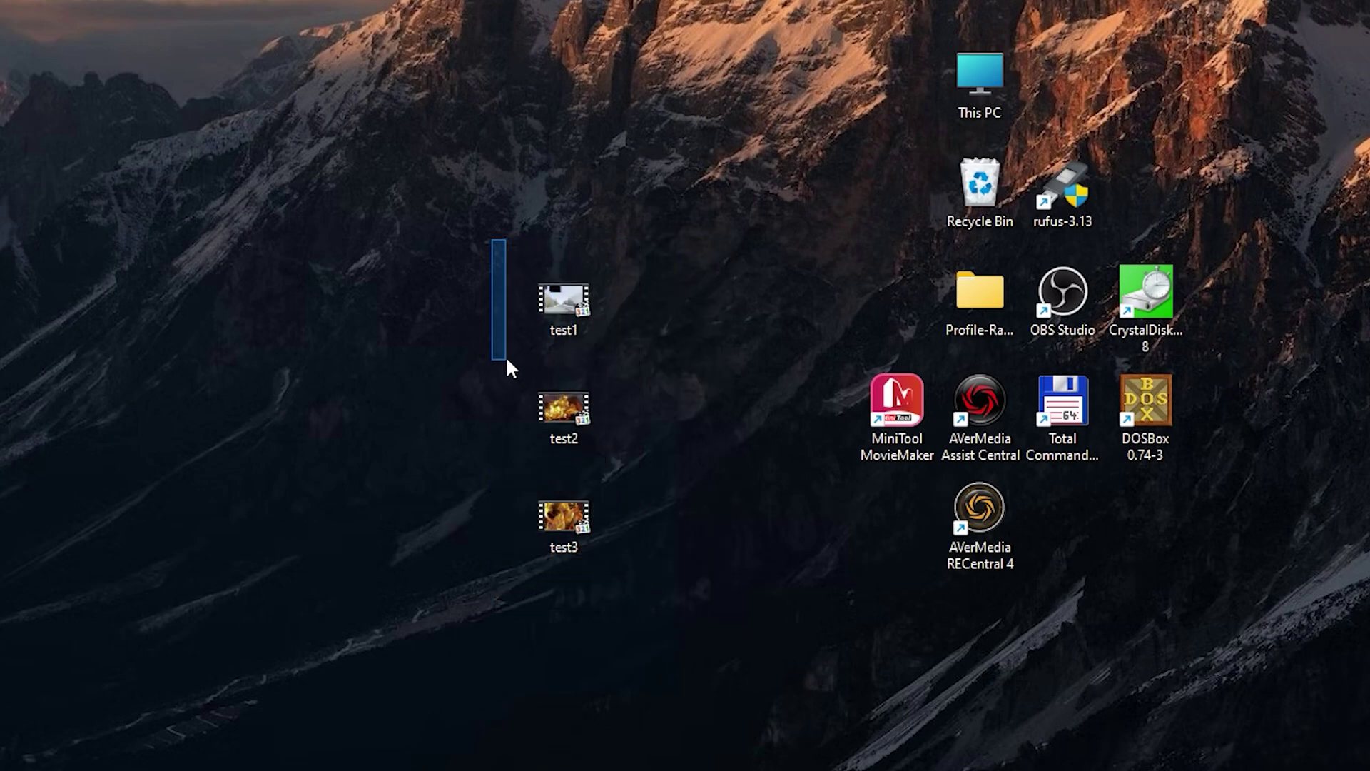
# Step: Import test1, test2 and test3 from the Desktop into the media library
pyautogui.moveTo(622, 565); pyautogui.dragTo(655, 606)
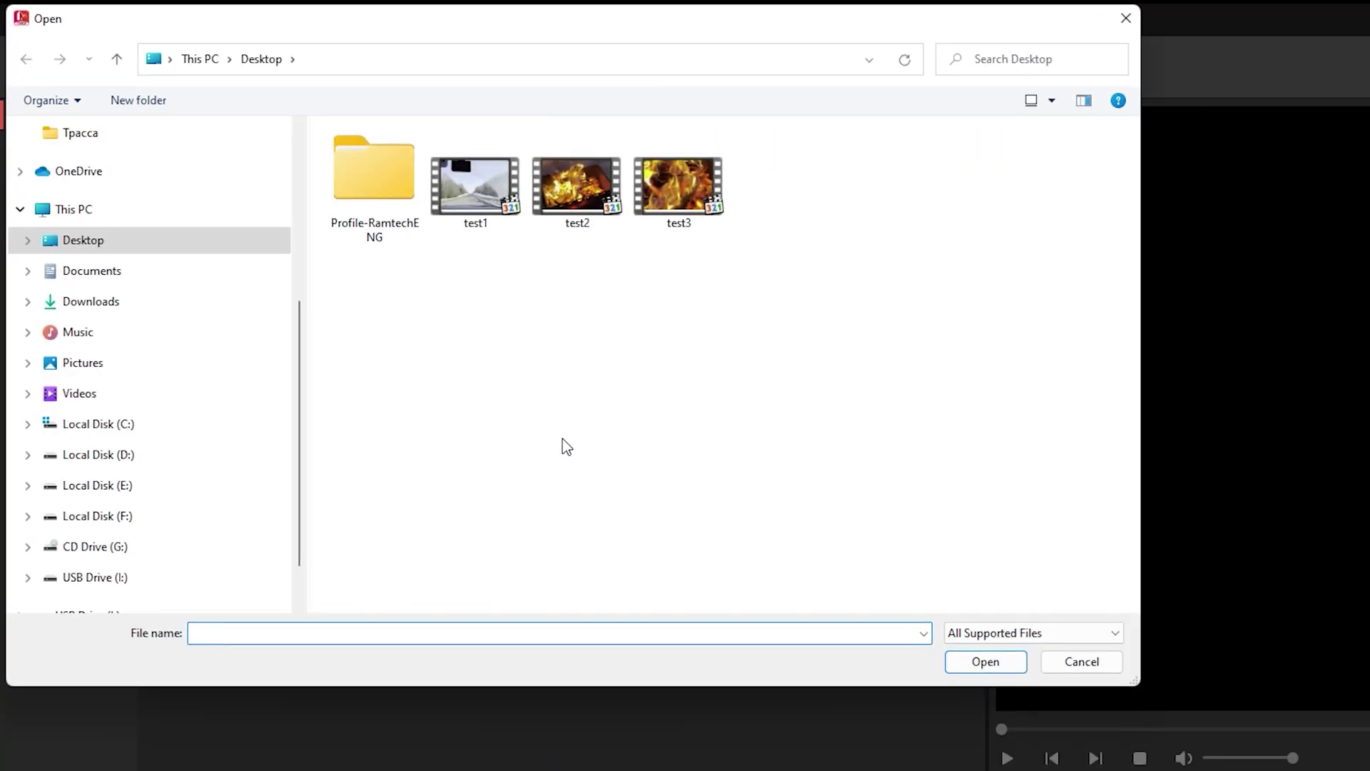
pyautogui.moveTo(778, 276); pyautogui.dragTo(446, 144)
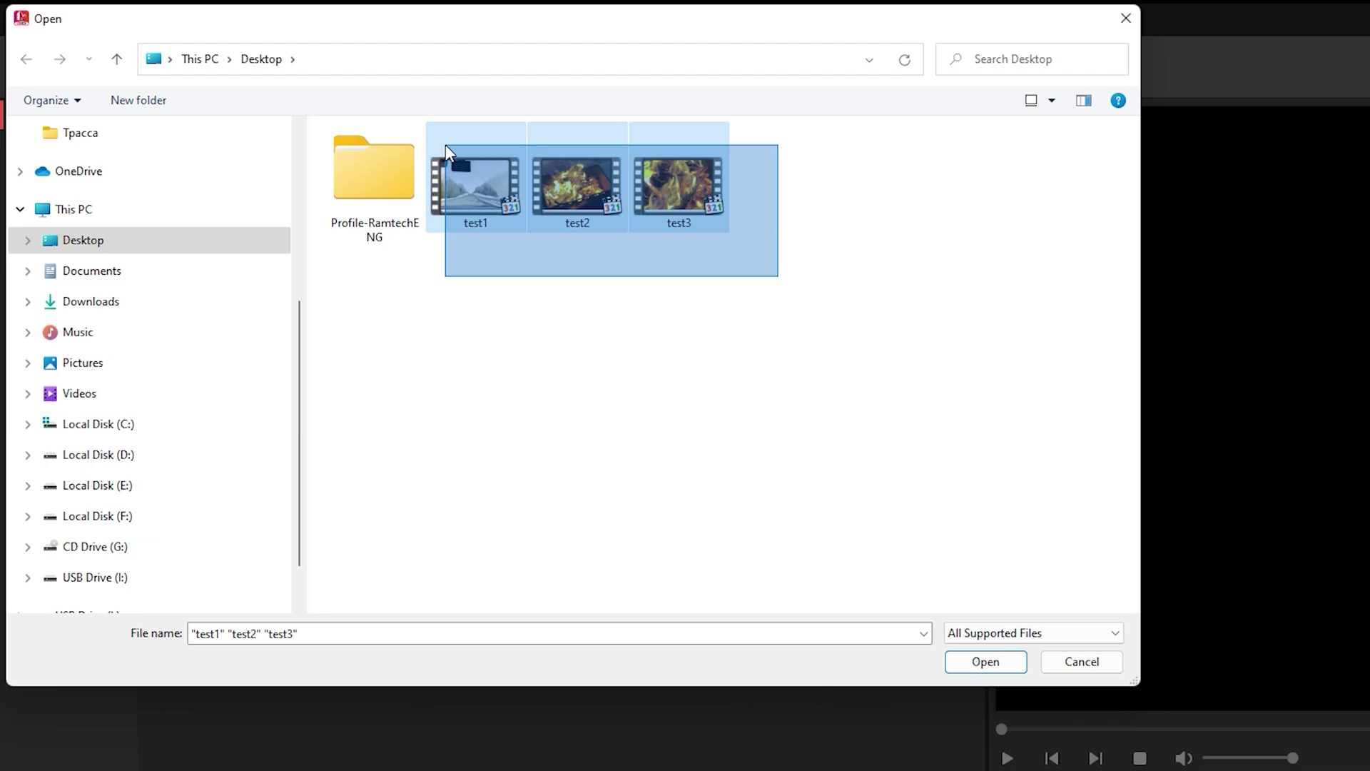
pyautogui.click(978, 664)
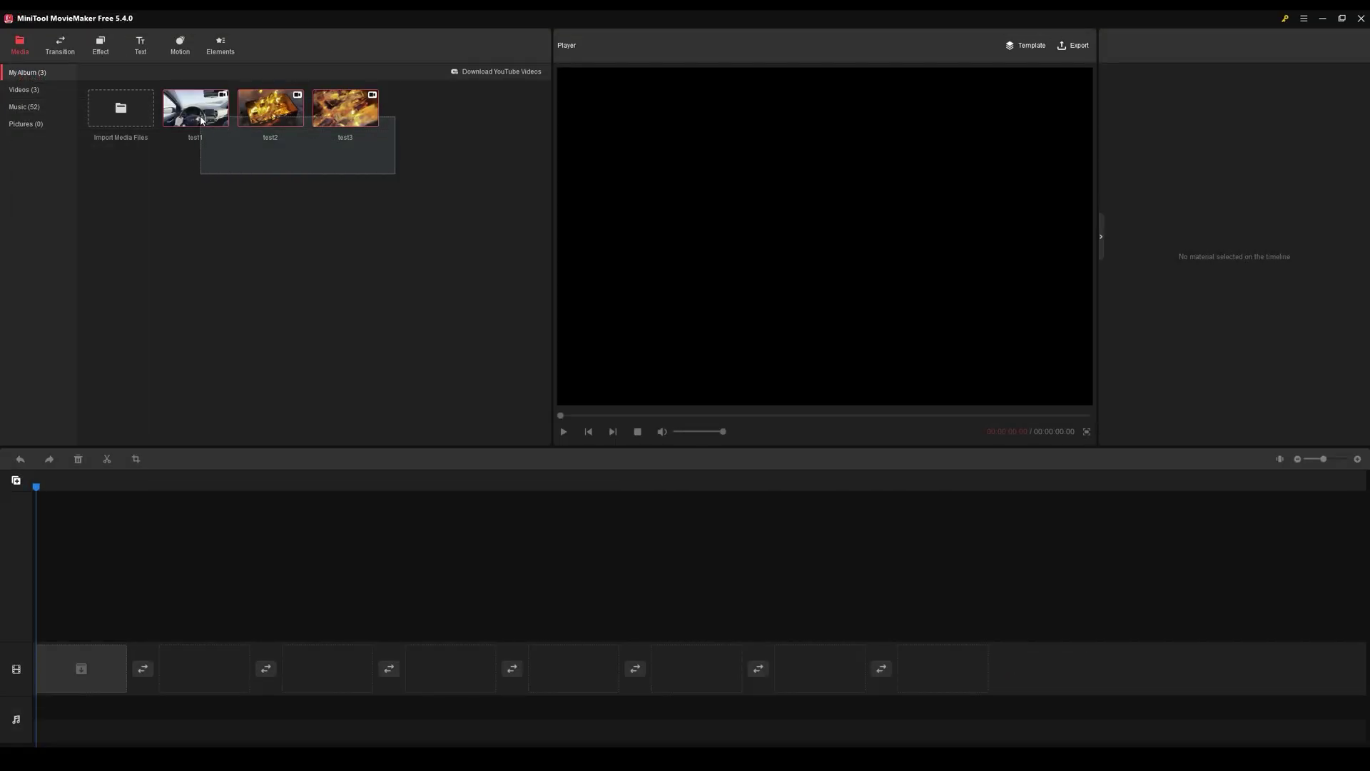
# Step: Place the three clips in sequence on the video track and preview the road clip
pyautogui.moveTo(202, 121); pyautogui.dragTo(183, 294)
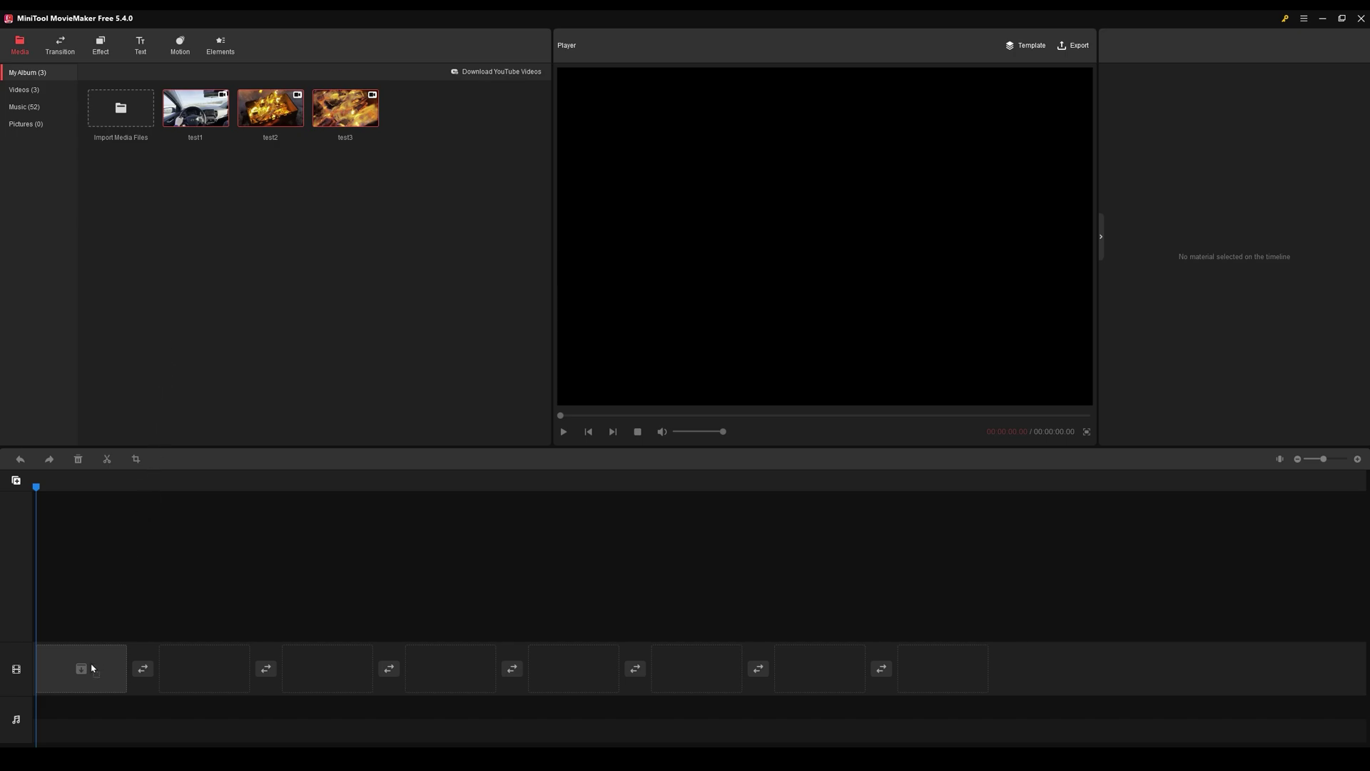
pyautogui.moveTo(92, 668); pyautogui.dragTo(88, 664)
pyautogui.moveTo(76, 492)
pyautogui.mouseDown()
pyautogui.moveTo(142, 509)
pyautogui.moveTo(46, 496)
pyautogui.mouseUp()
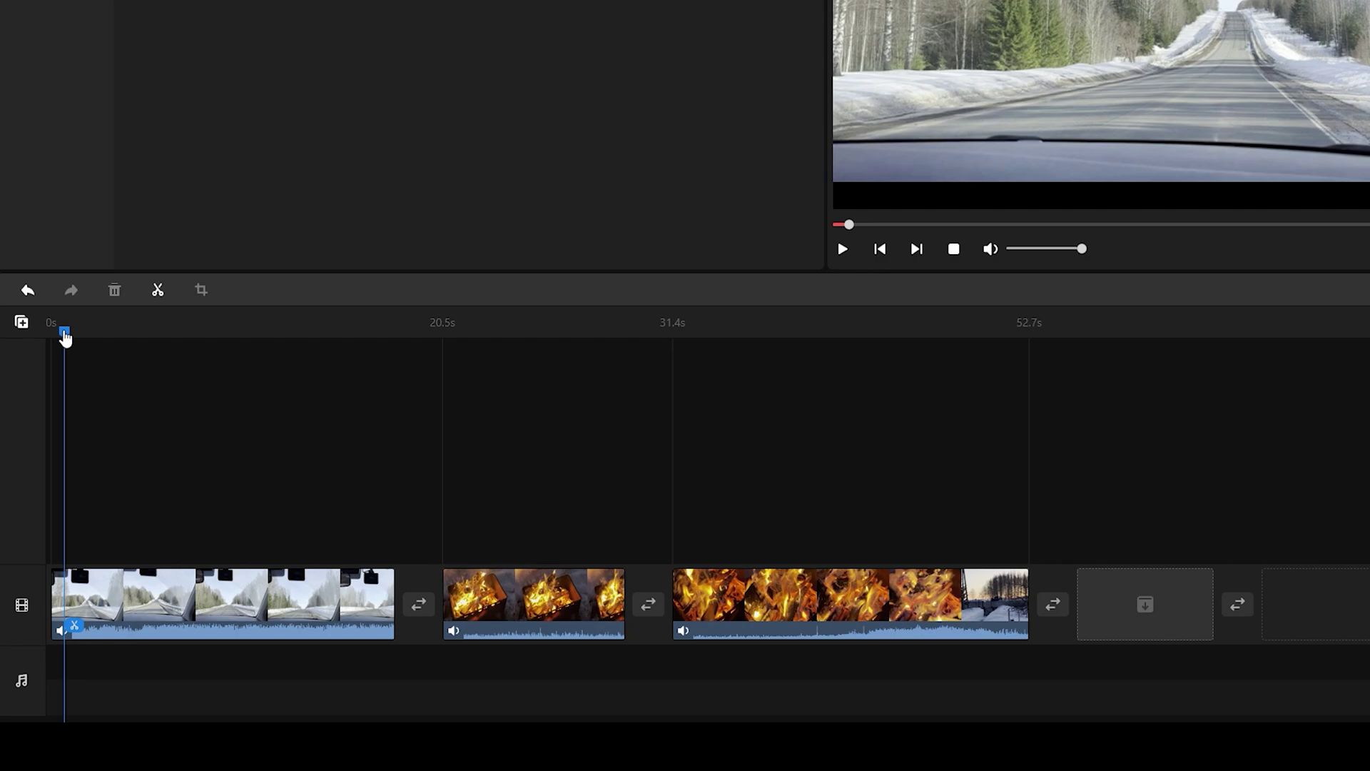
# Step: Split the road clip at about 10.8 seconds and delete the 9.8-second driving piece
pyautogui.click(66, 599)
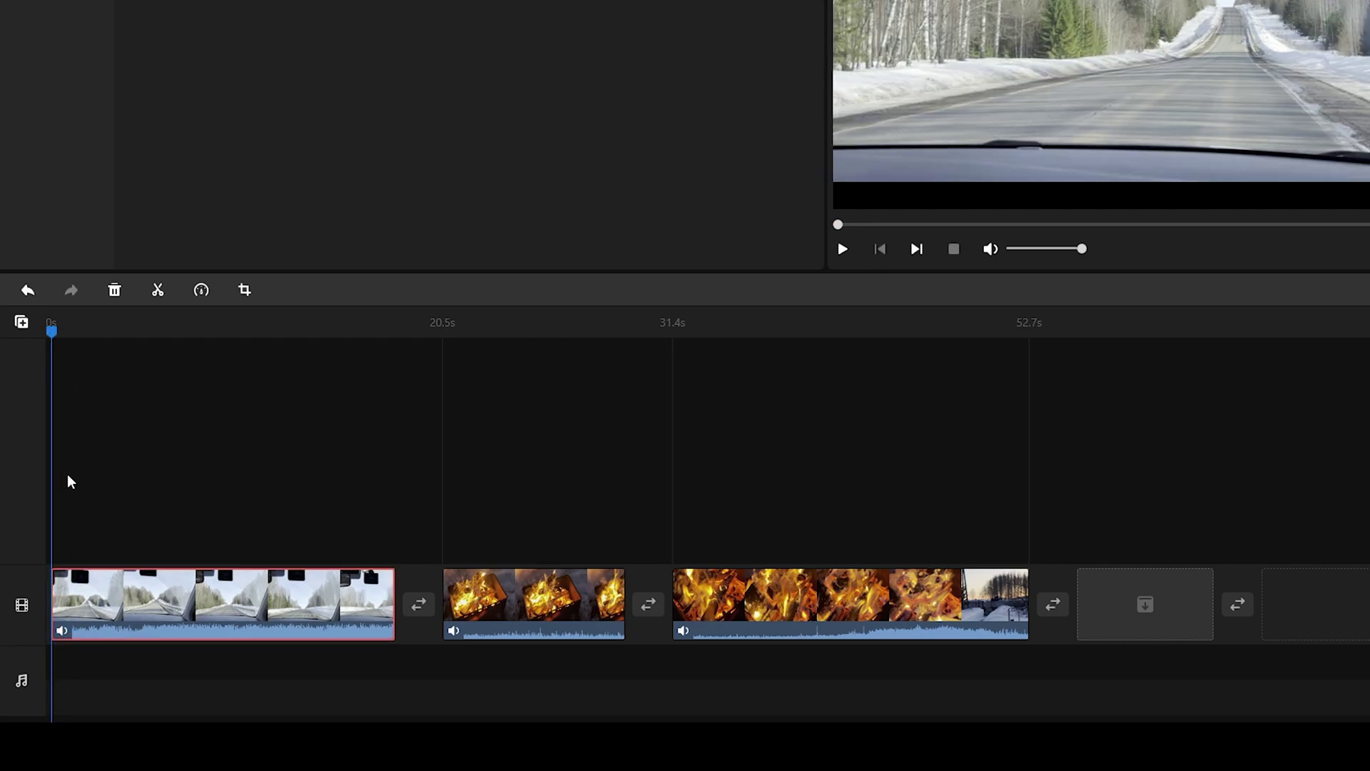
pyautogui.moveTo(60, 339)
pyautogui.mouseDown()
pyautogui.moveTo(42, 345)
pyautogui.moveTo(67, 350)
pyautogui.mouseUp()
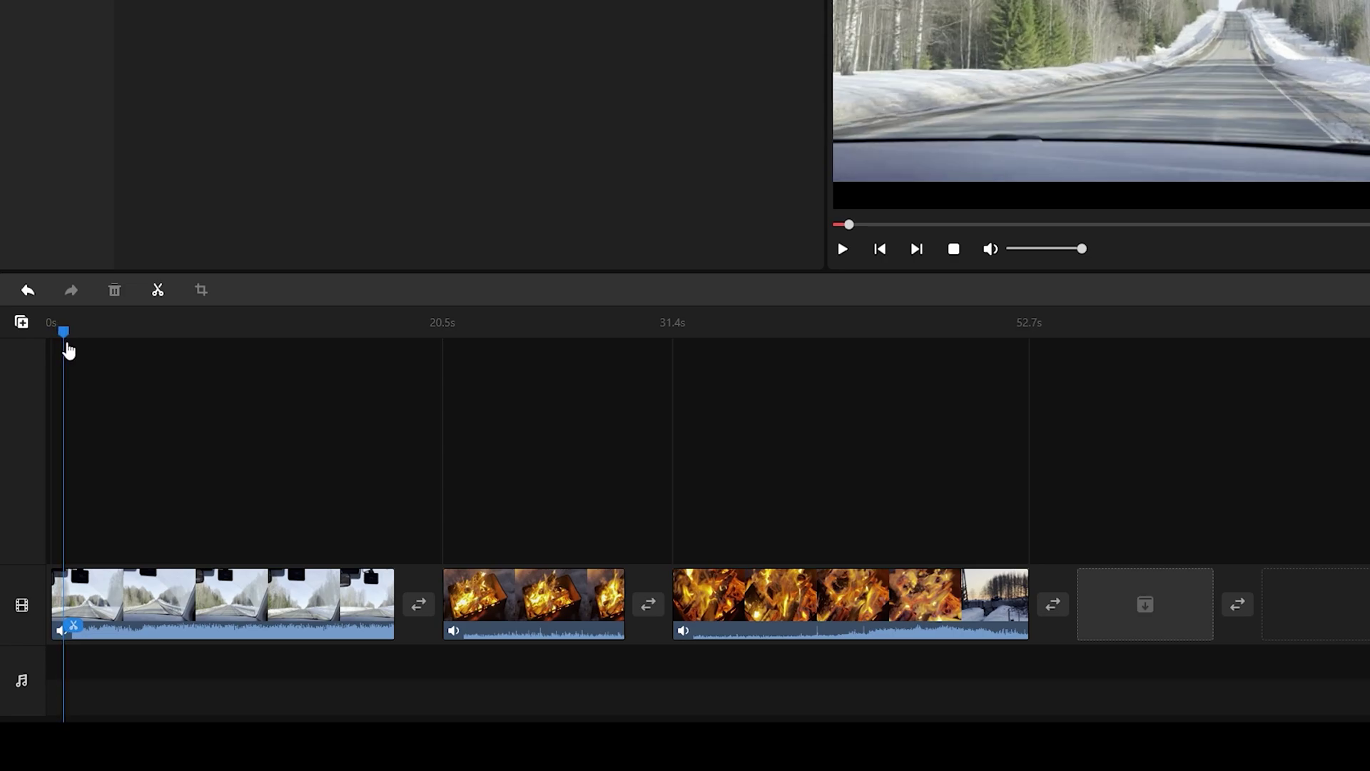
pyautogui.click(151, 293)
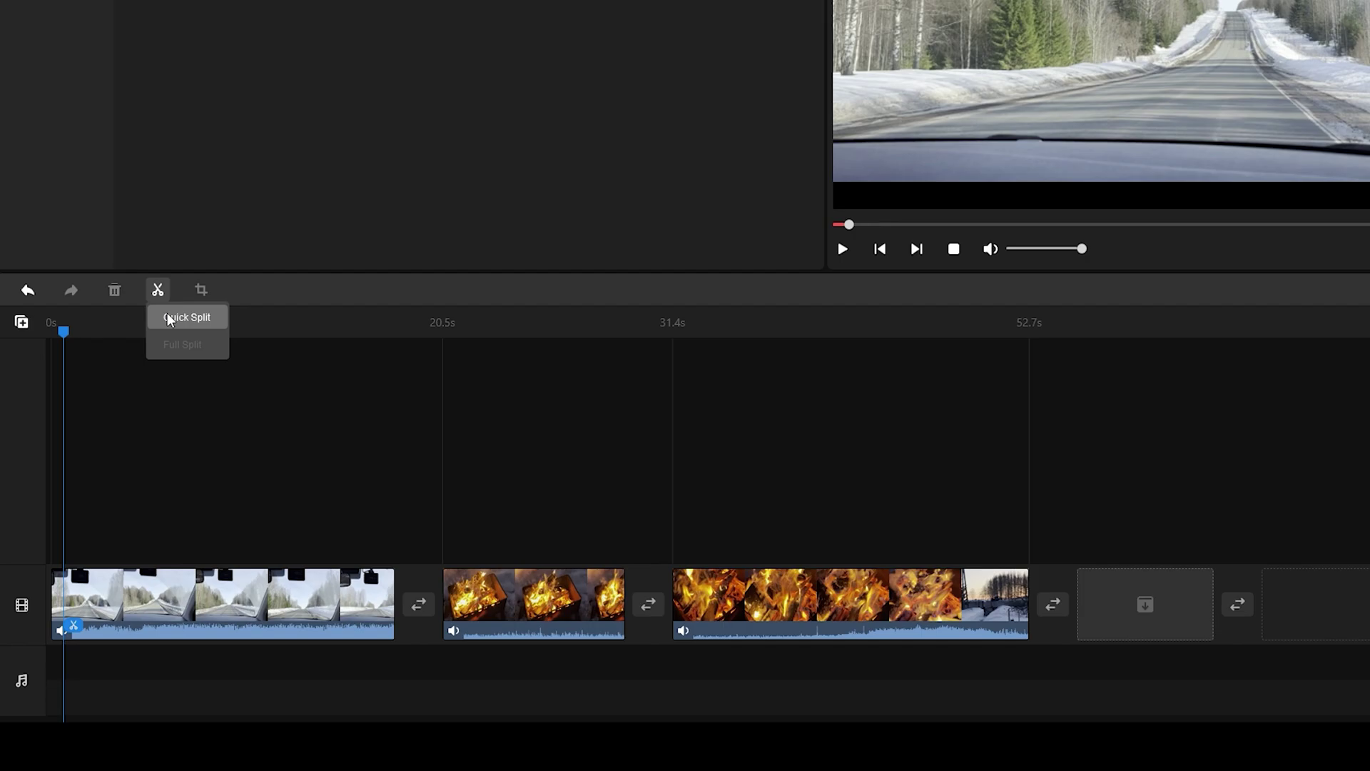
pyautogui.click(170, 319)
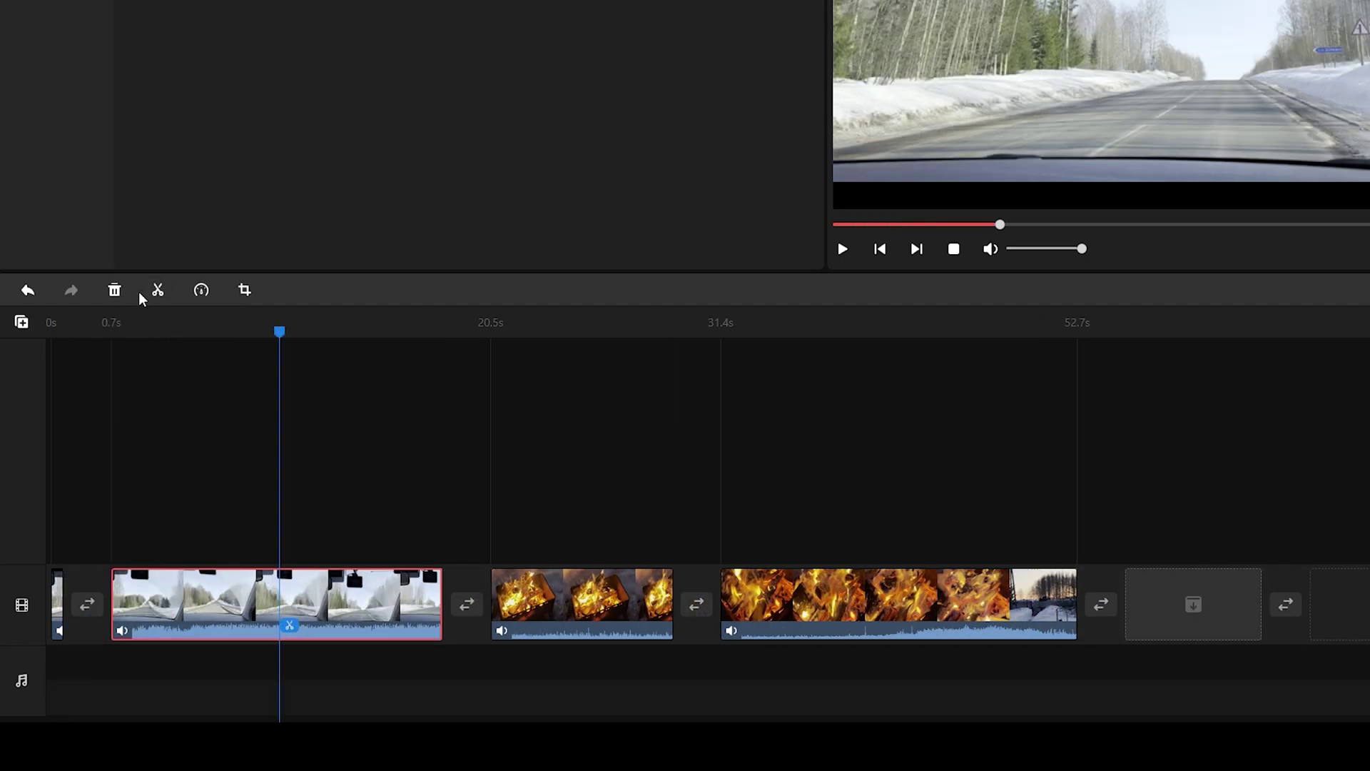
pyautogui.click(158, 290)
pyautogui.click(199, 316)
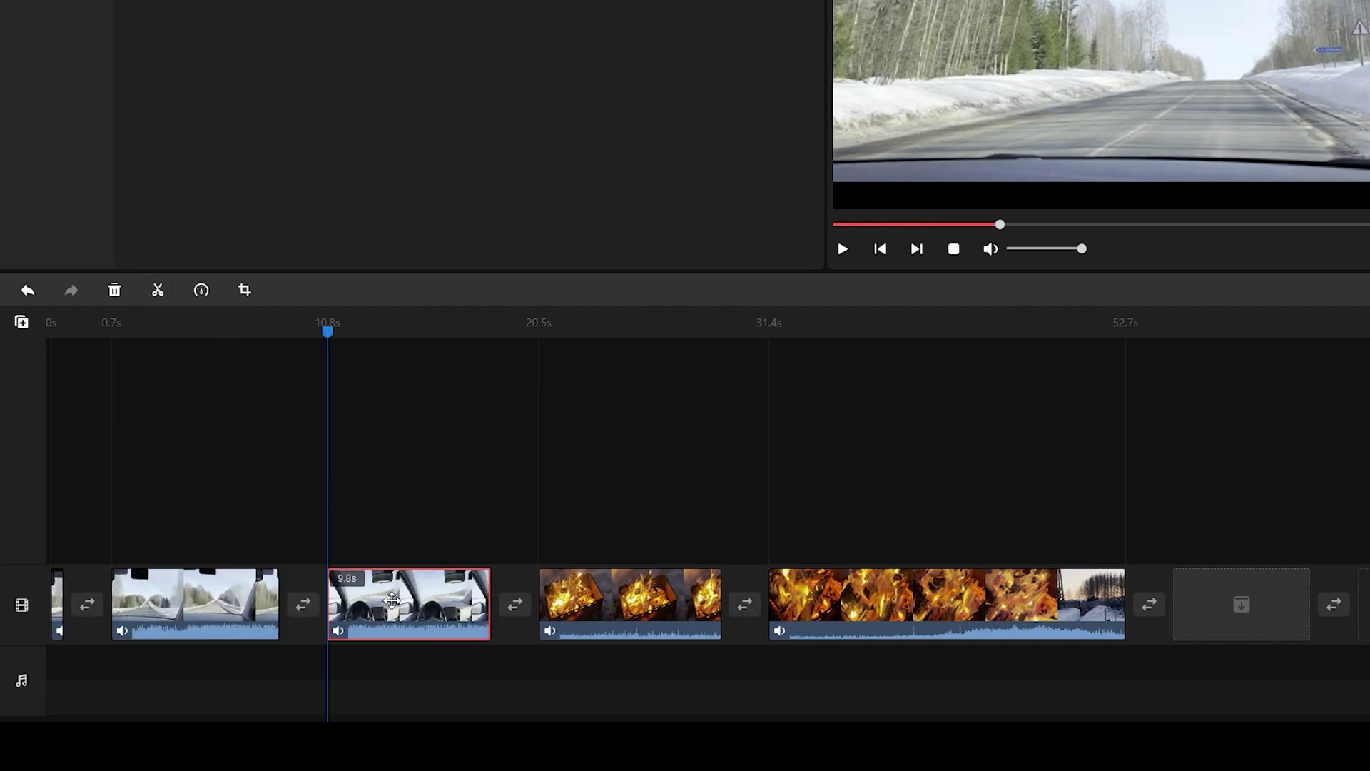
pyautogui.press('Delete')
pyautogui.click(158, 289)
# Step: Split a short piece out of the long fire clip and delete it
pyautogui.click(183, 315)
pyautogui.click(783, 333)
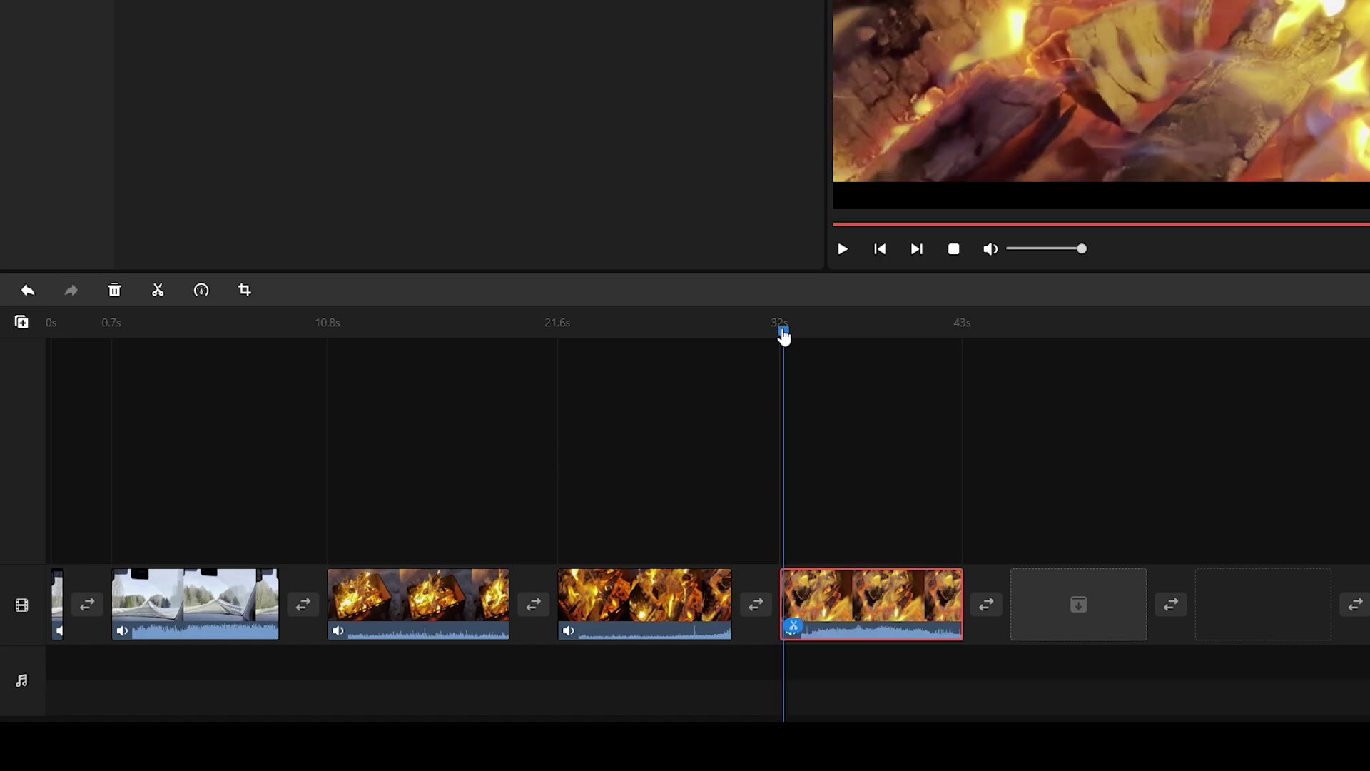
pyautogui.click(810, 493)
pyautogui.click(795, 589)
pyautogui.rightClick(797, 594)
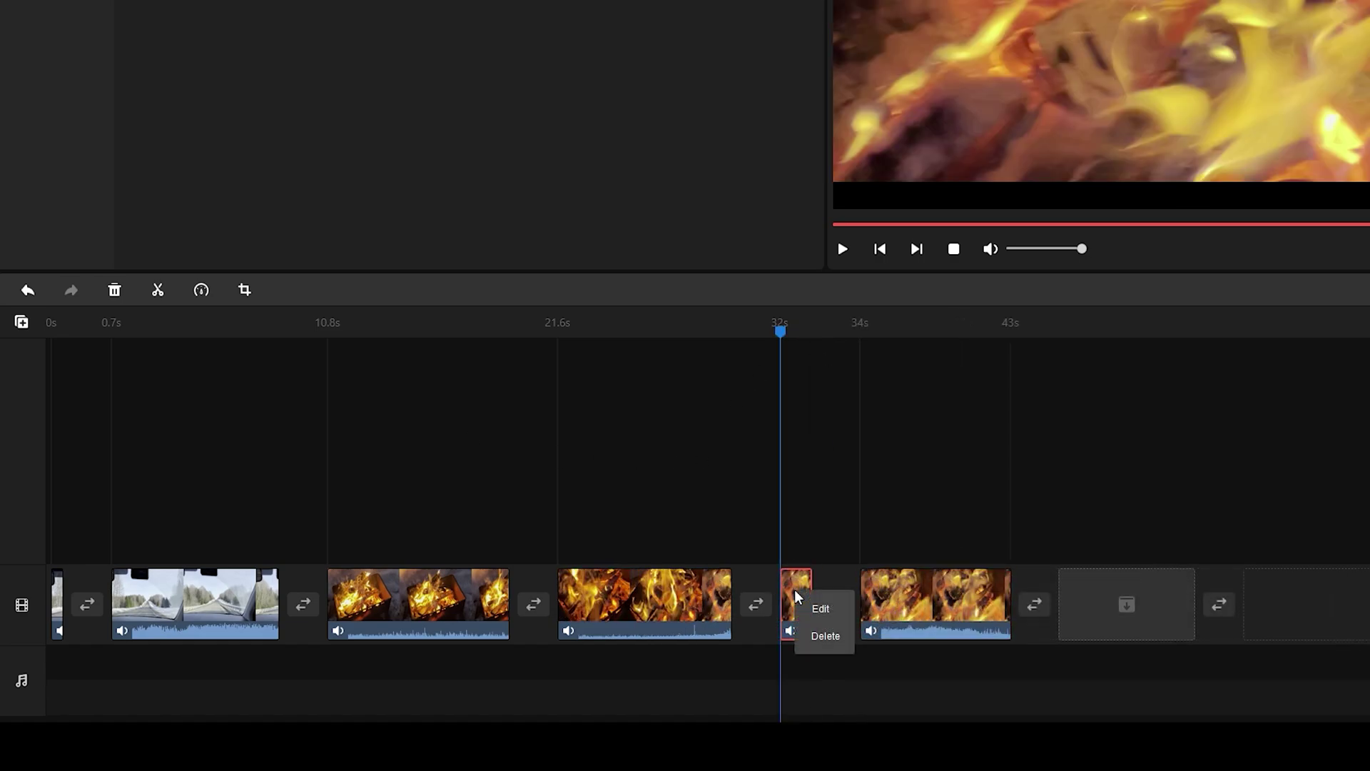
pyautogui.click(829, 646)
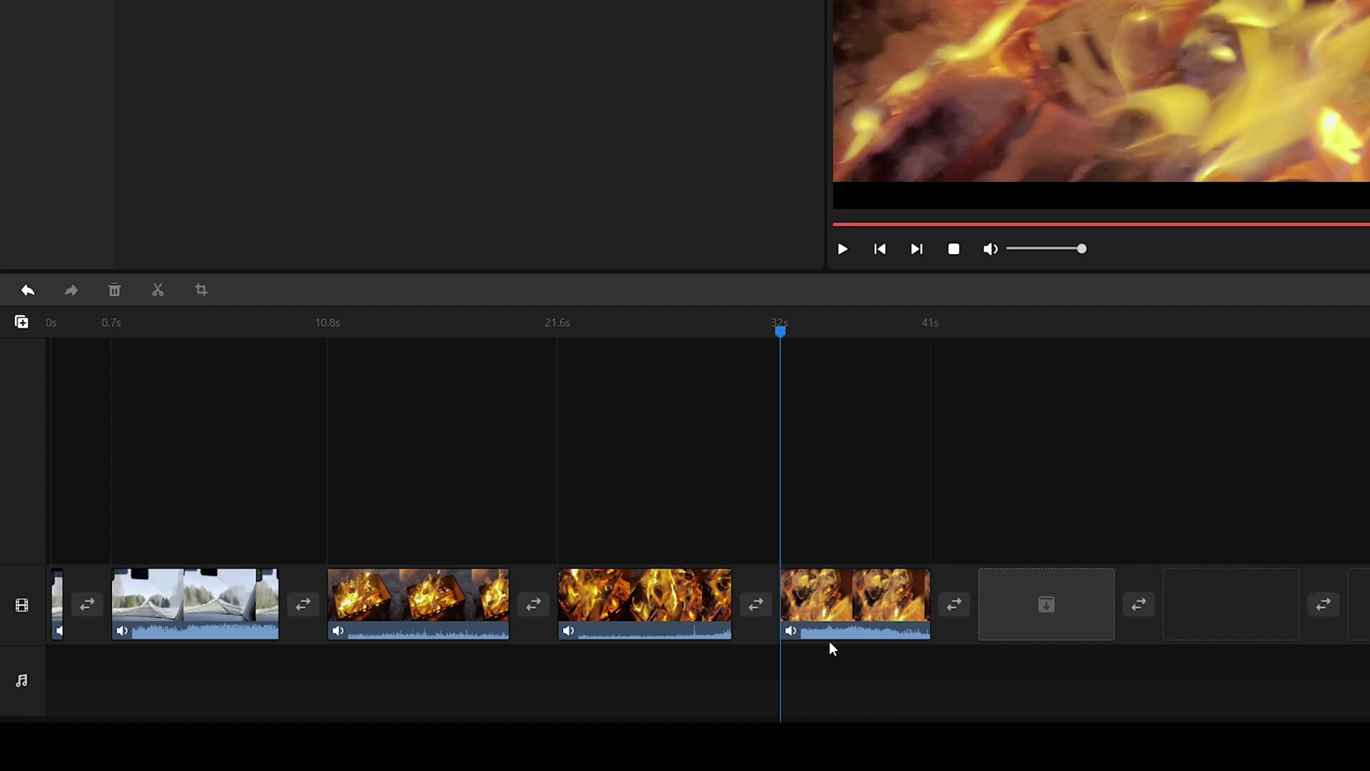
# Step: Move the road clip so it plays right after the first fire clip
pyautogui.click(133, 589)
pyautogui.moveTo(133, 589); pyautogui.dragTo(567, 592)
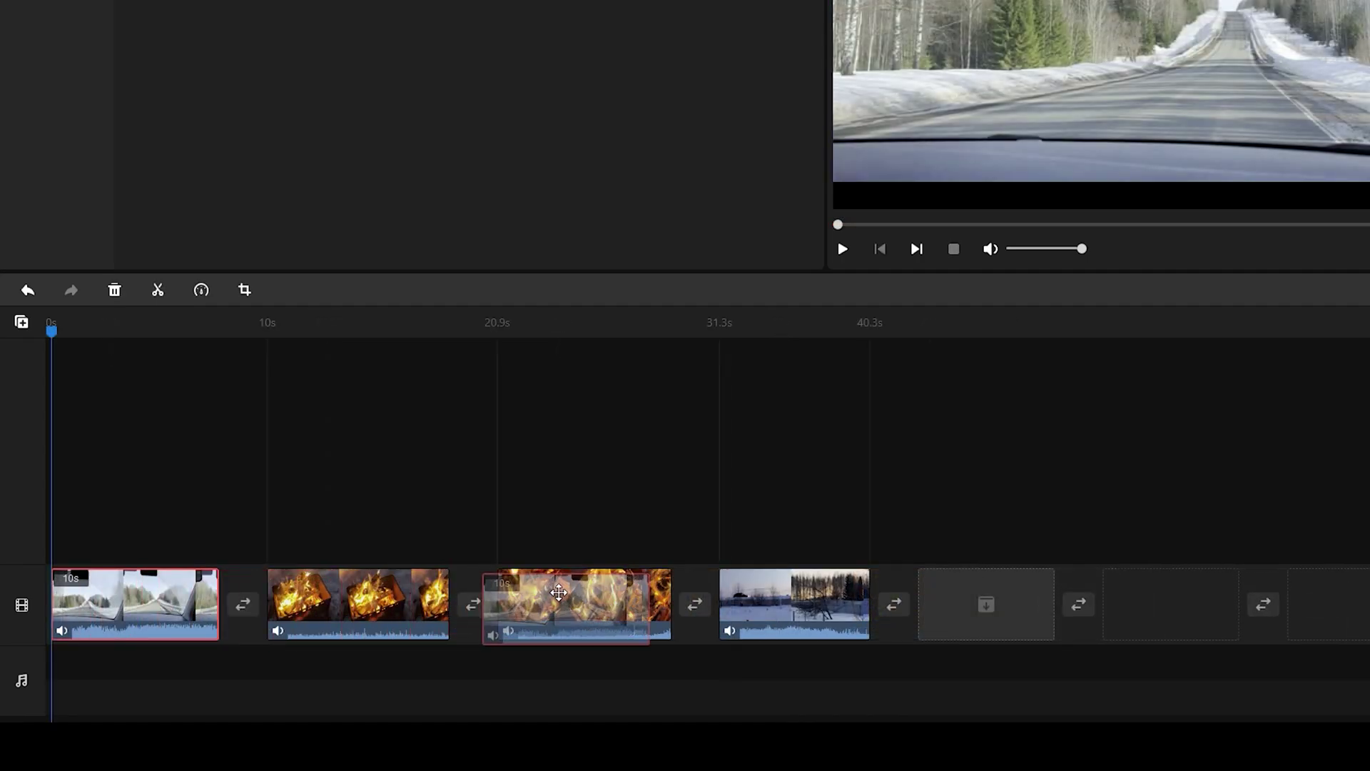
pyautogui.moveTo(568, 592); pyautogui.dragTo(344, 598)
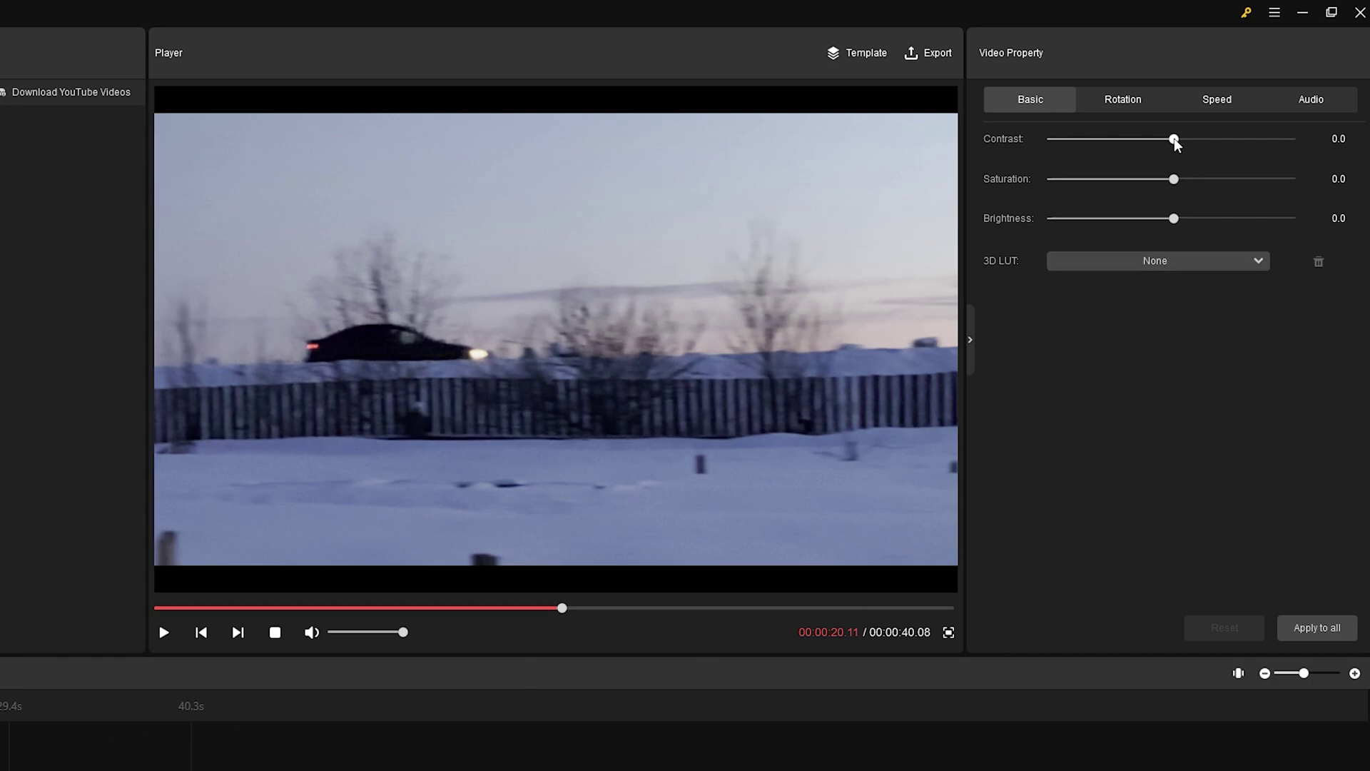
# Step: Raise the clip's contrast and saturation, then try the B&W Film, Reign and Star Wars 3D LUTs
pyautogui.moveTo(1174, 139); pyautogui.dragTo(1256, 140)
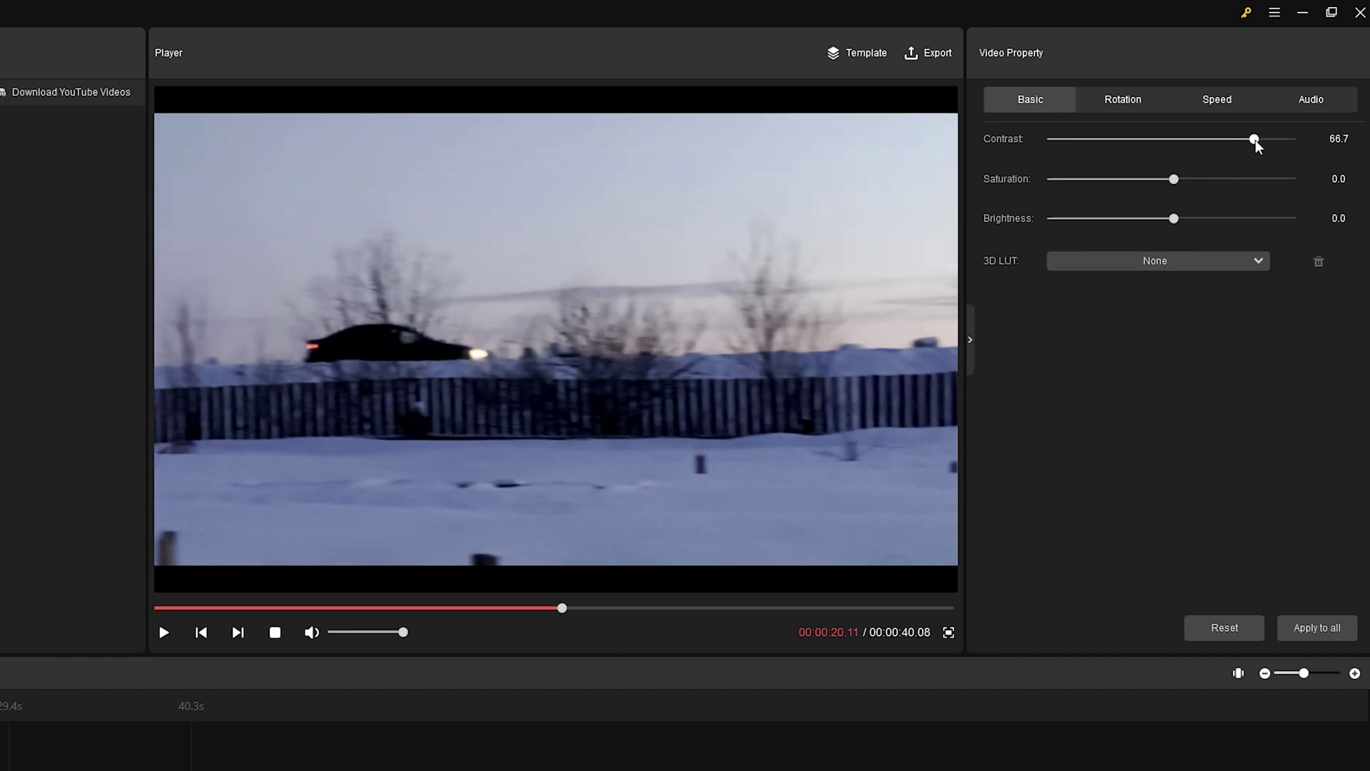
pyautogui.moveTo(1173, 178); pyautogui.dragTo(1221, 179)
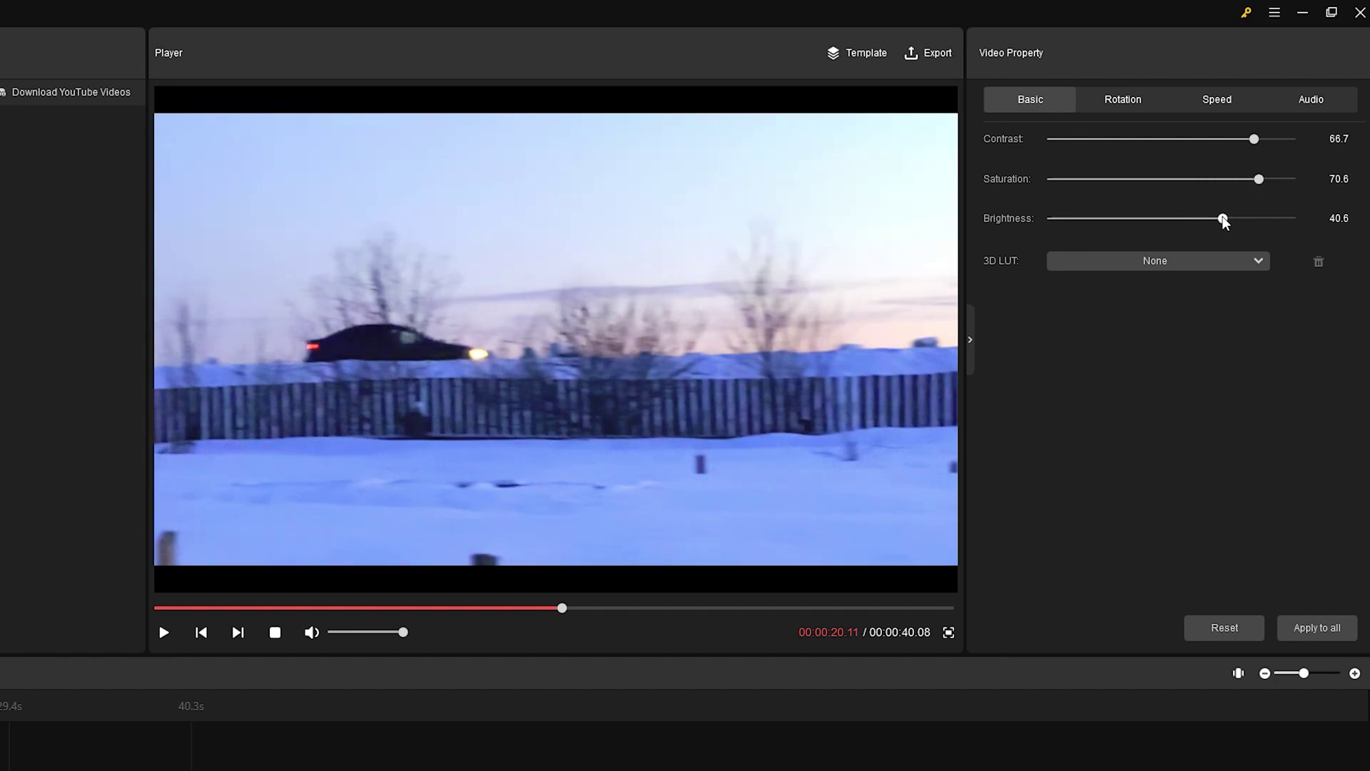
pyautogui.click(1156, 261)
pyautogui.click(1157, 297)
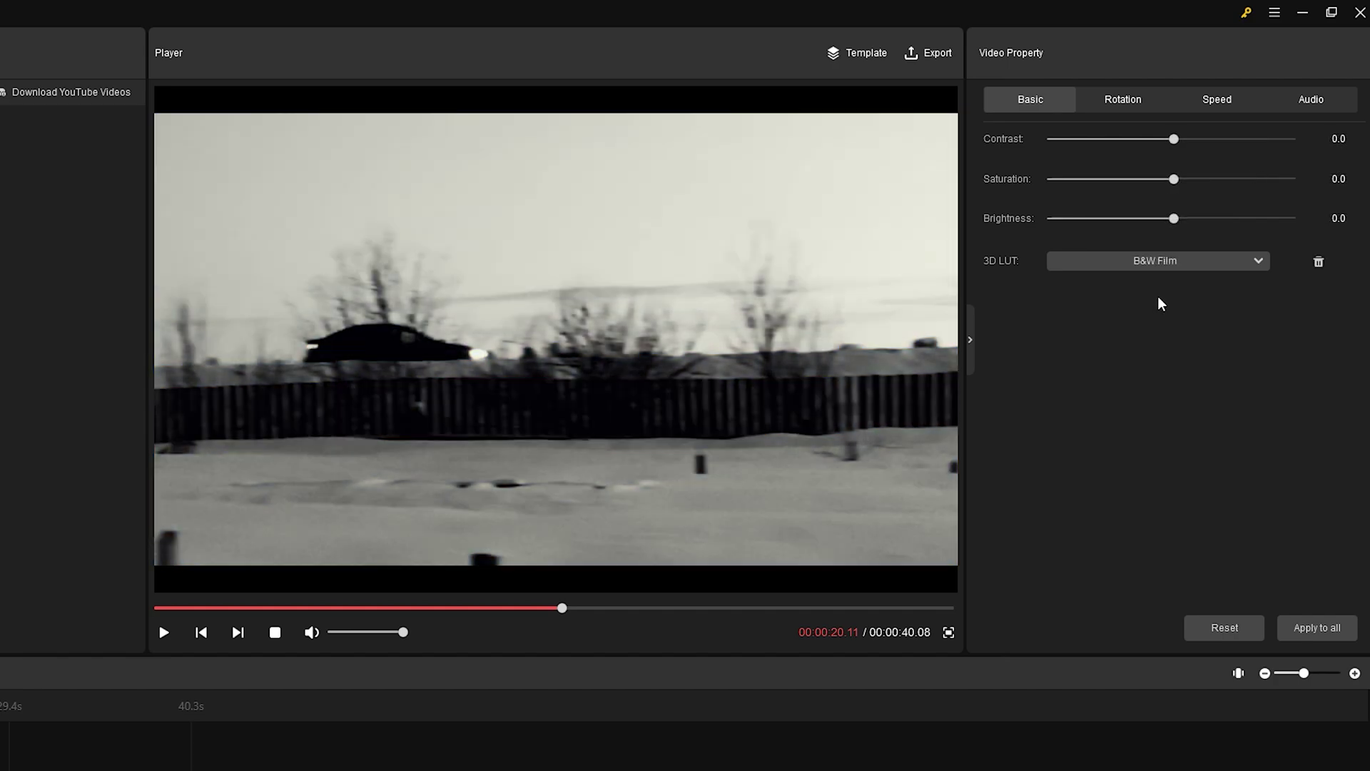
pyautogui.click(1163, 271)
pyautogui.scroll(-3, 1113, 421)
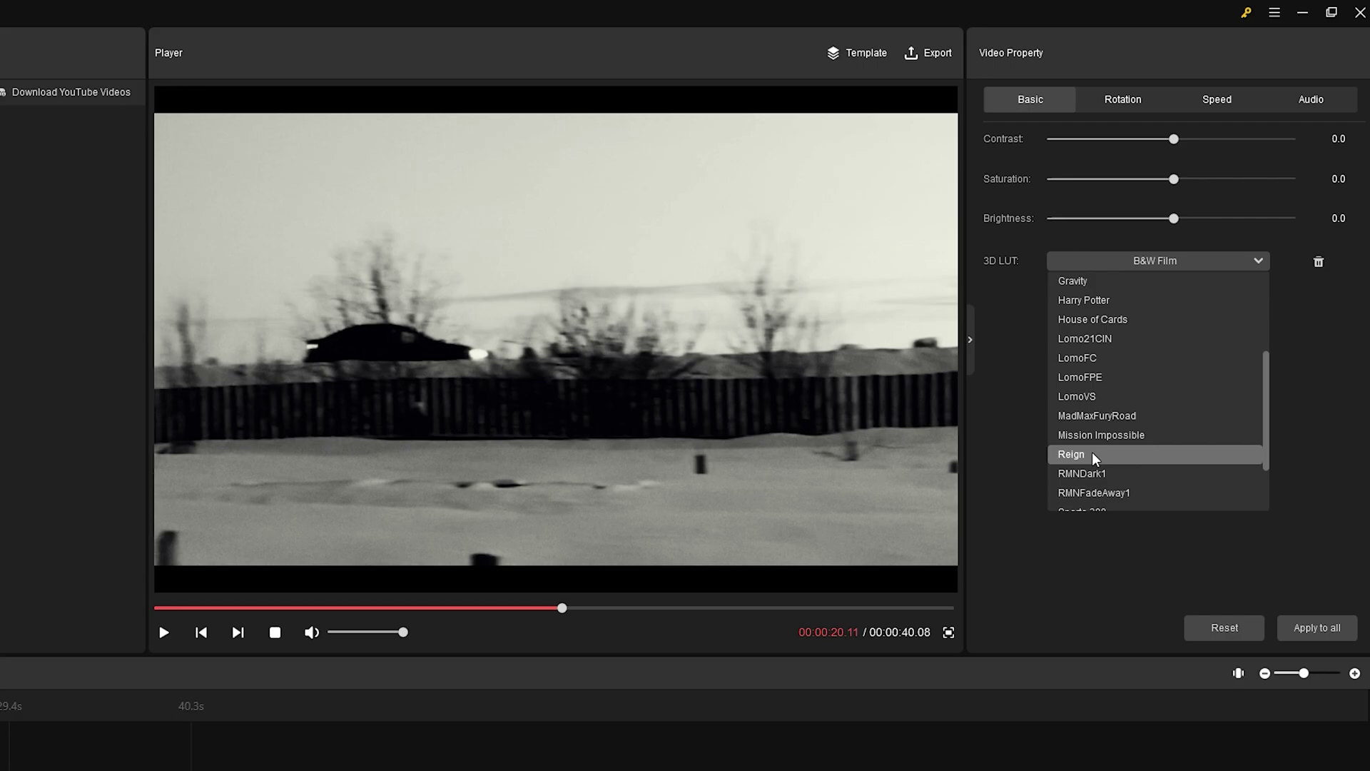
pyautogui.click(1092, 451)
pyautogui.click(1102, 451)
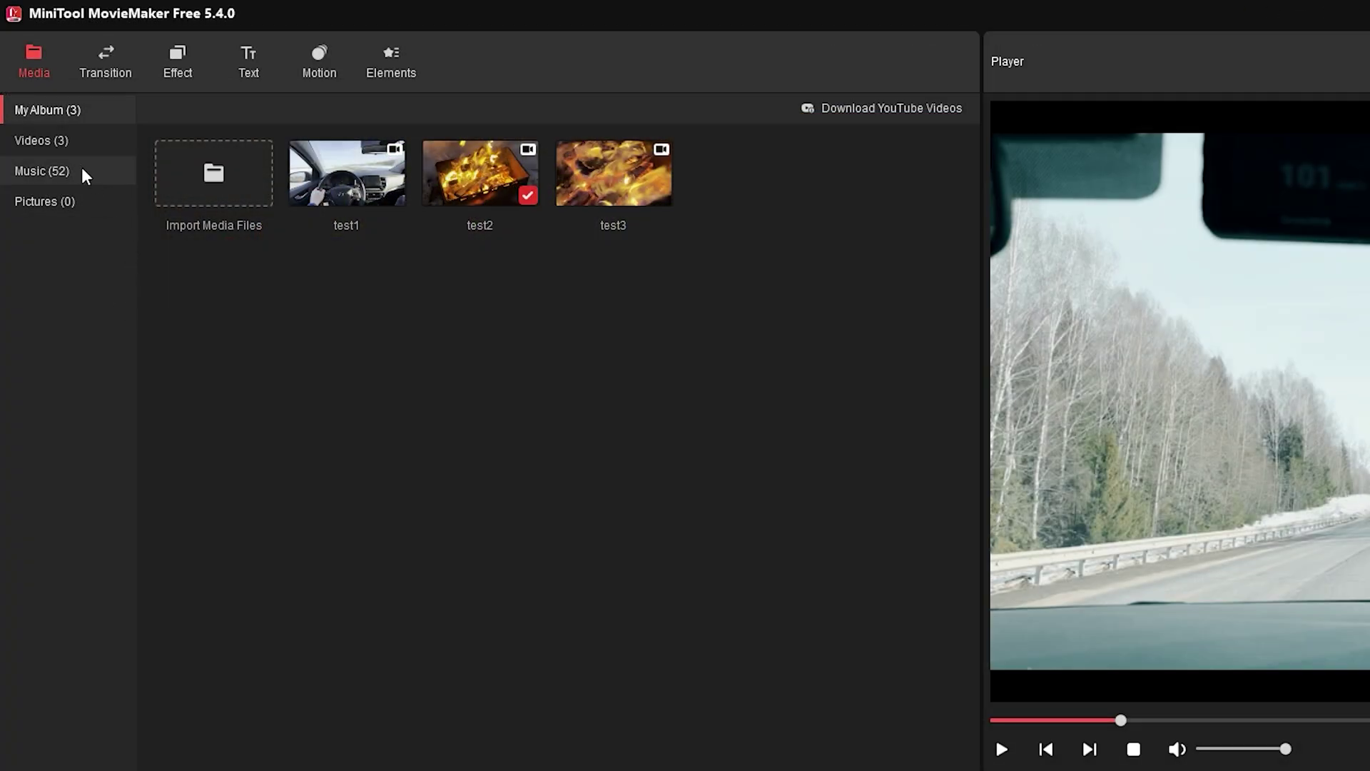
# Step: Scroll through the 52 built-in Music tracks, then show the empty Pictures (0) category
pyautogui.click(82, 175)
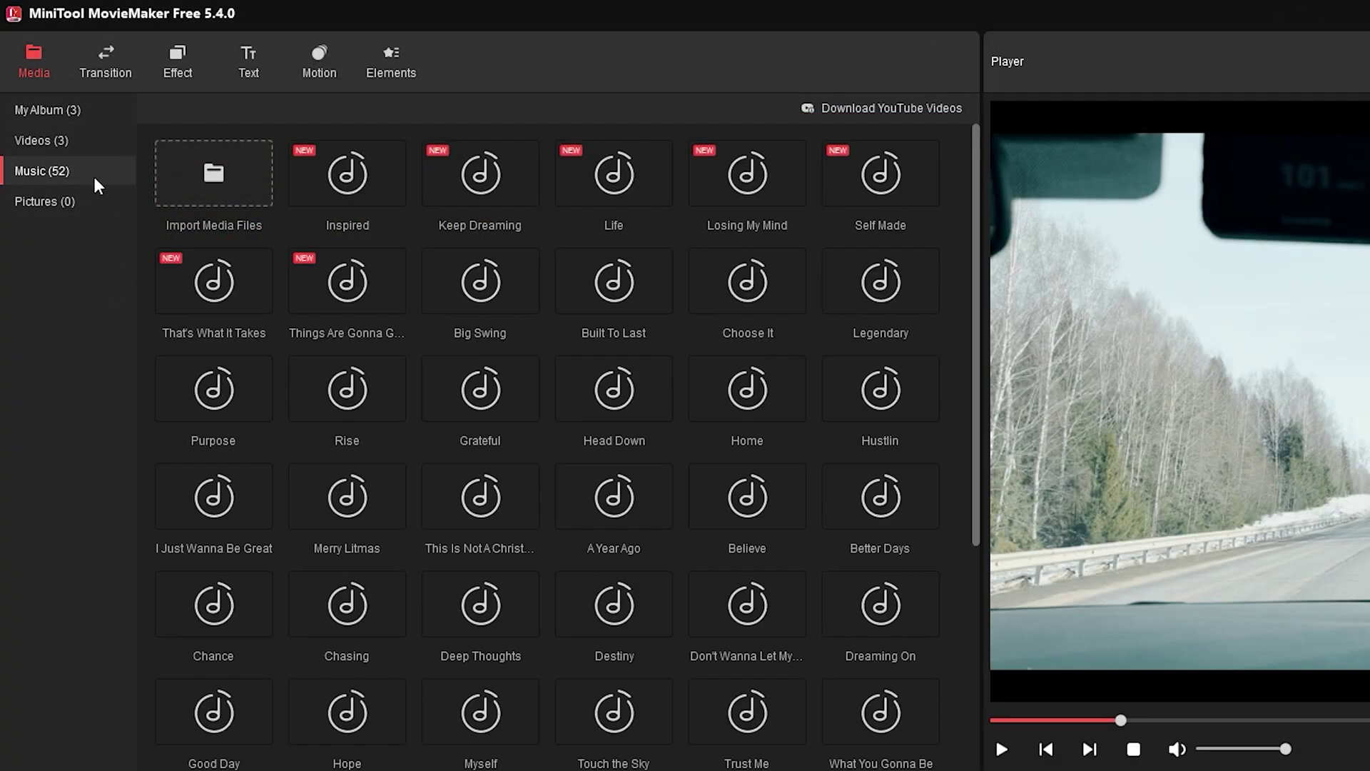
pyautogui.moveTo(974, 201)
pyautogui.mouseDown()
pyautogui.moveTo(966, 473)
pyautogui.moveTo(972, 153)
pyautogui.mouseUp()
pyautogui.click(58, 198)
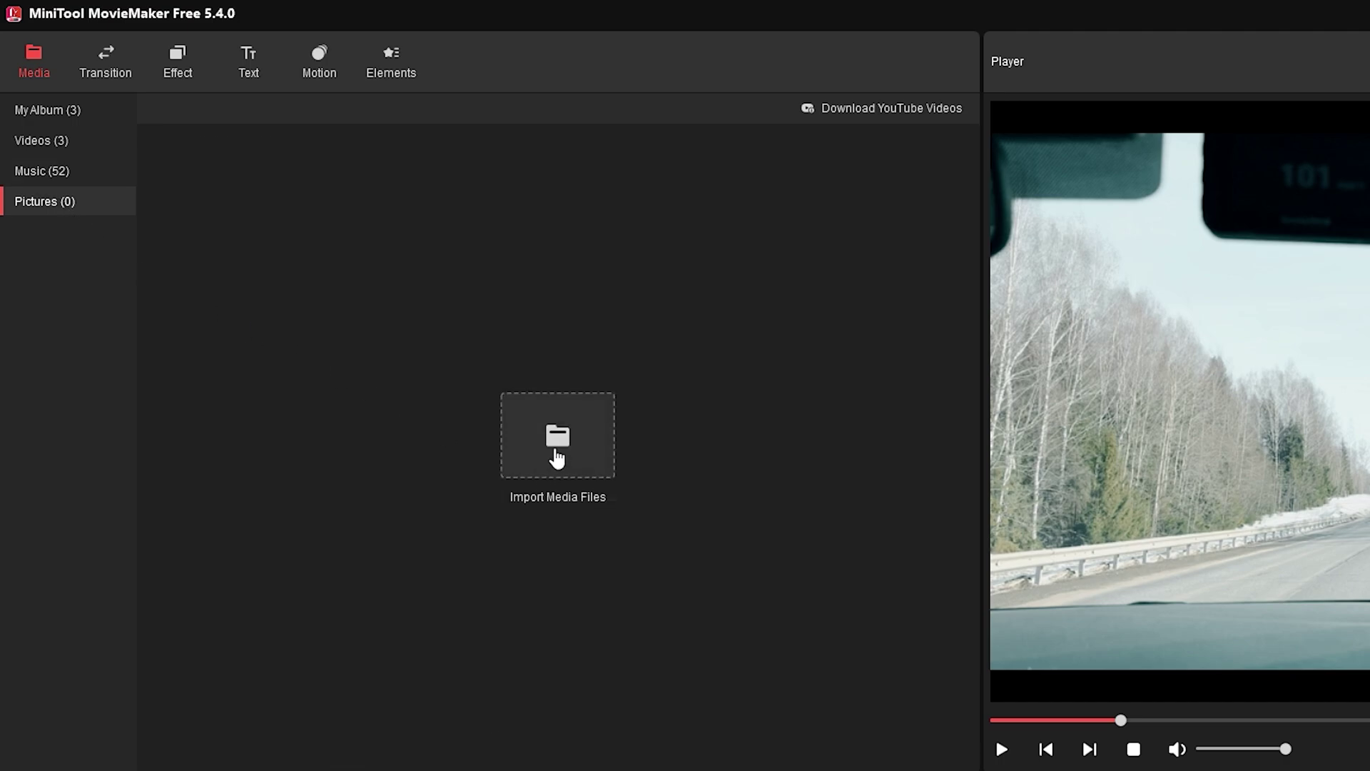
# Step: Place transitions between all clips, GlitchDisplace between fire and snow, and play the preview
pyautogui.click(105, 64)
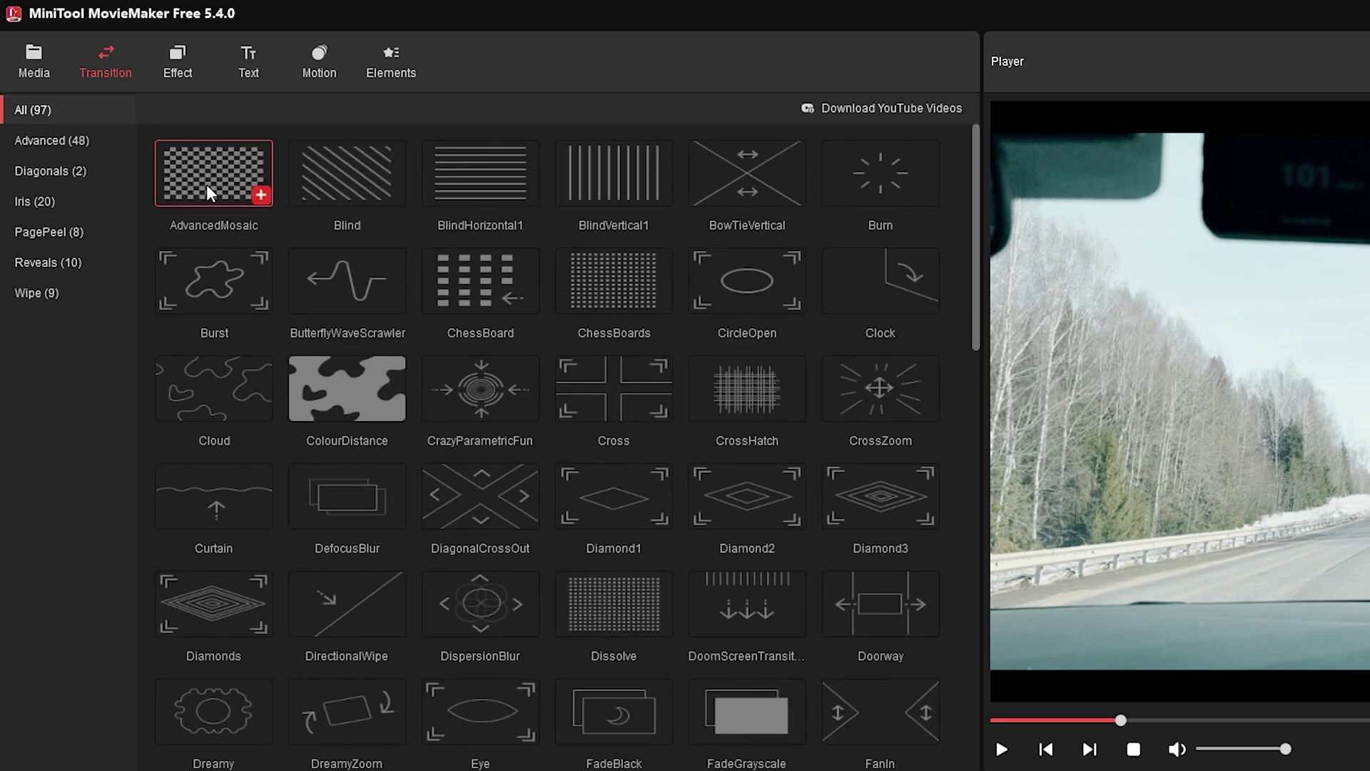
pyautogui.moveTo(213, 171)
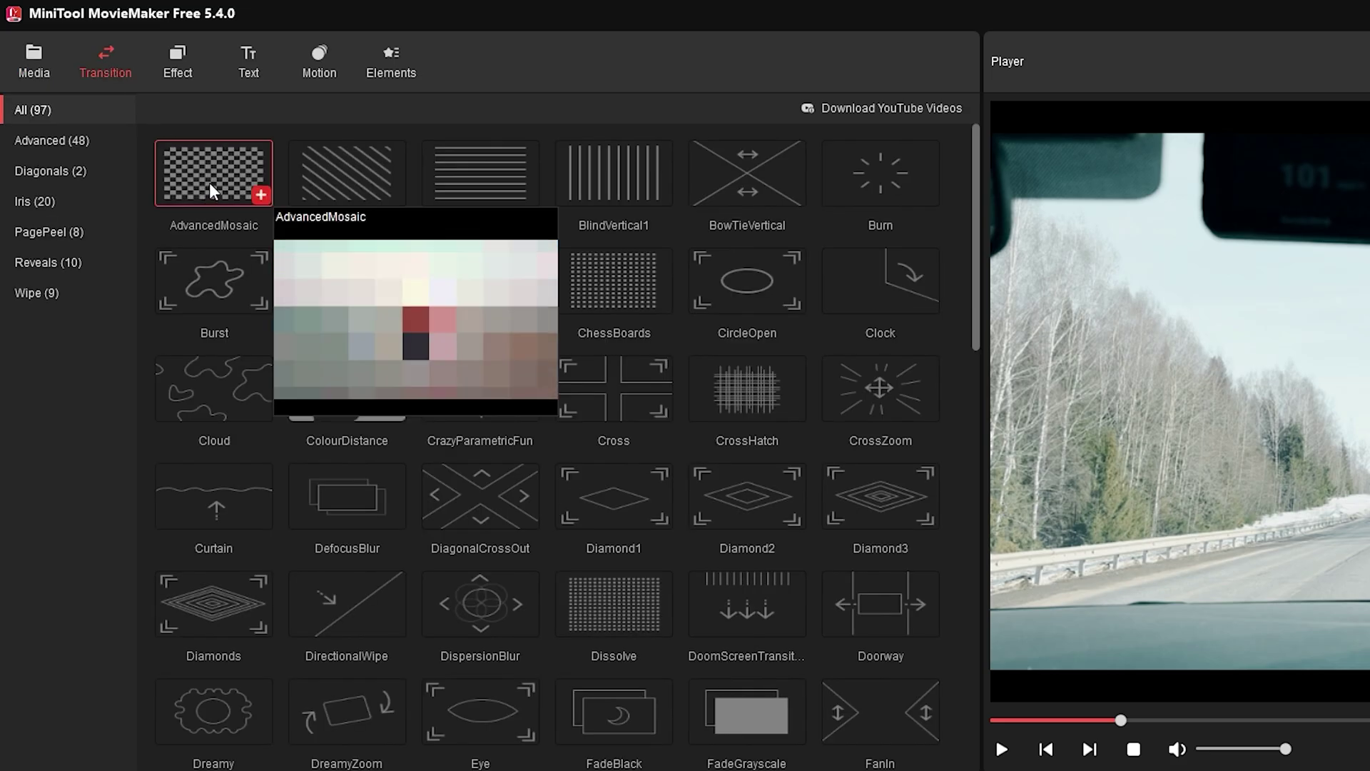
pyautogui.scroll(-10, 953, 535)
pyautogui.moveTo(212, 475)
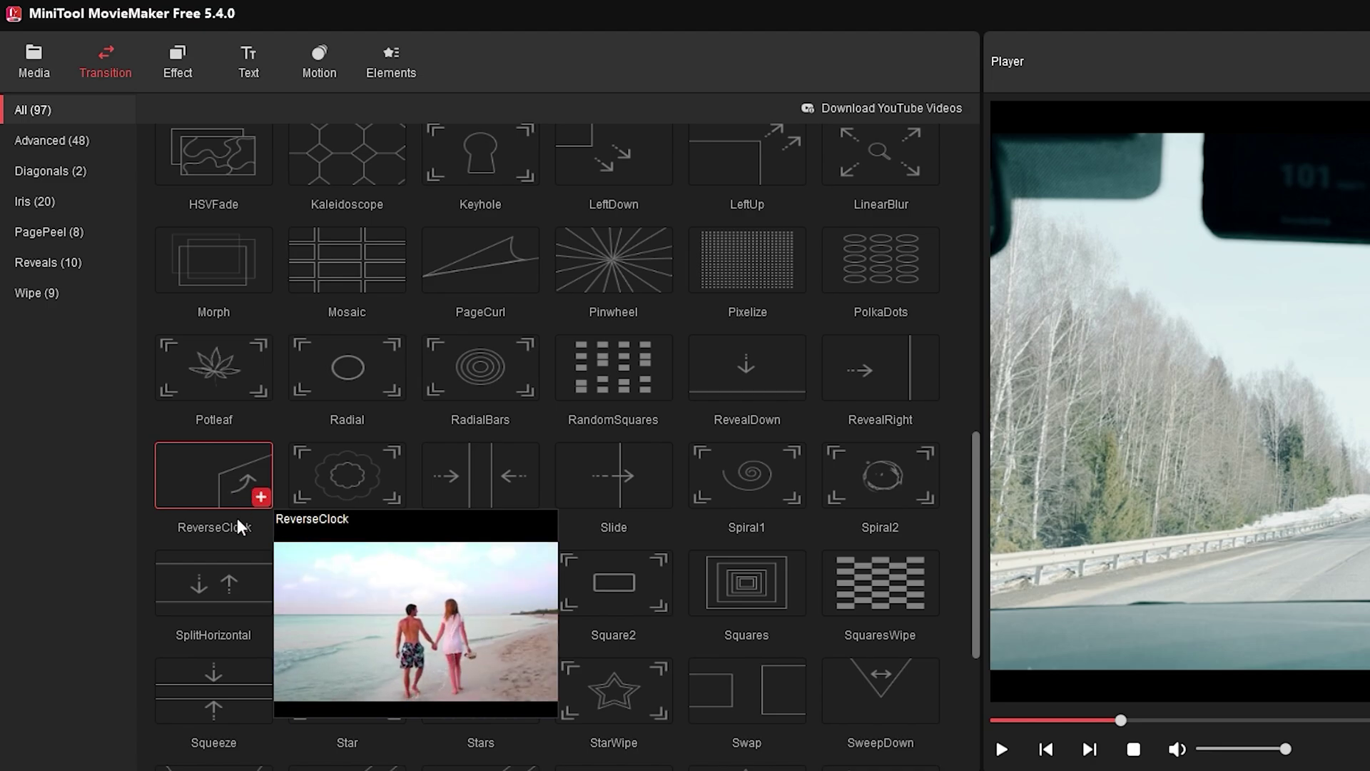
pyautogui.moveTo(211, 497); pyautogui.dragTo(289, 608)
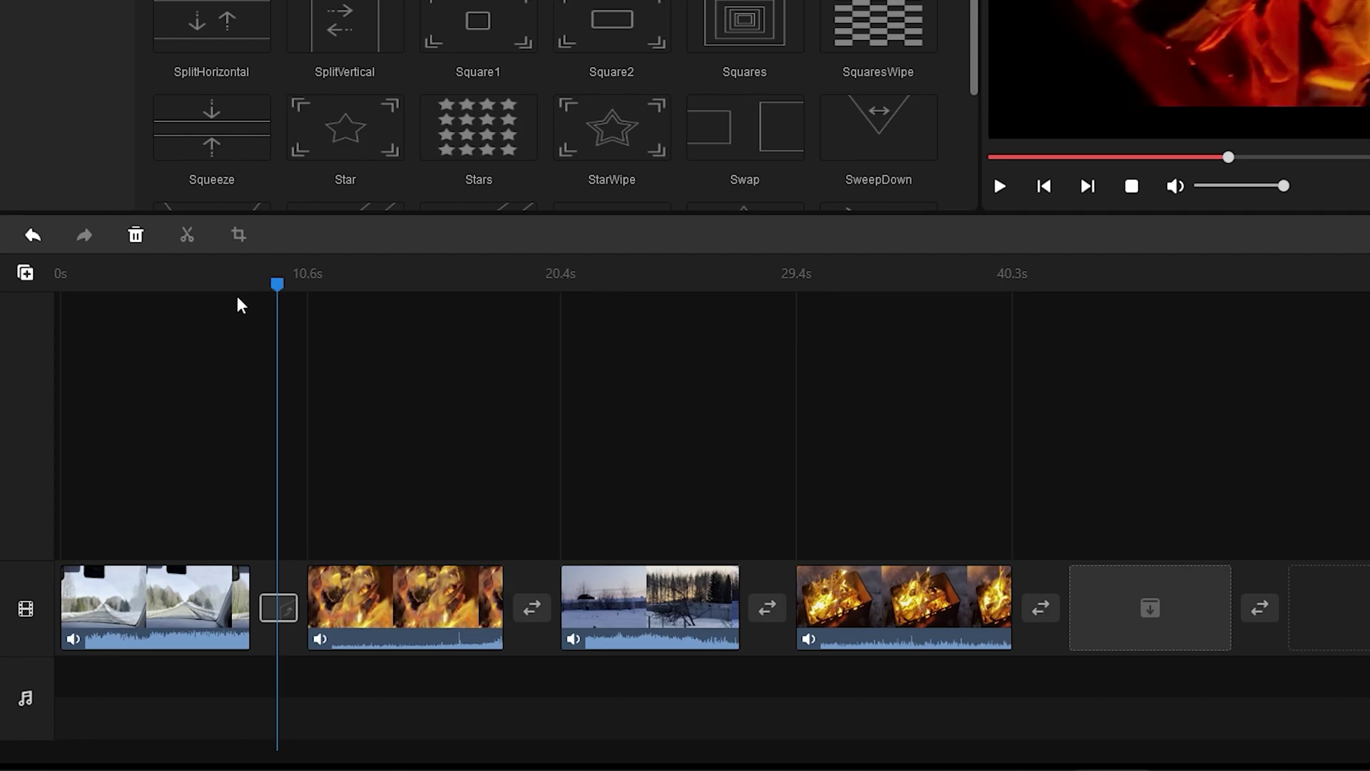
pyautogui.moveTo(278, 285); pyautogui.dragTo(334, 284)
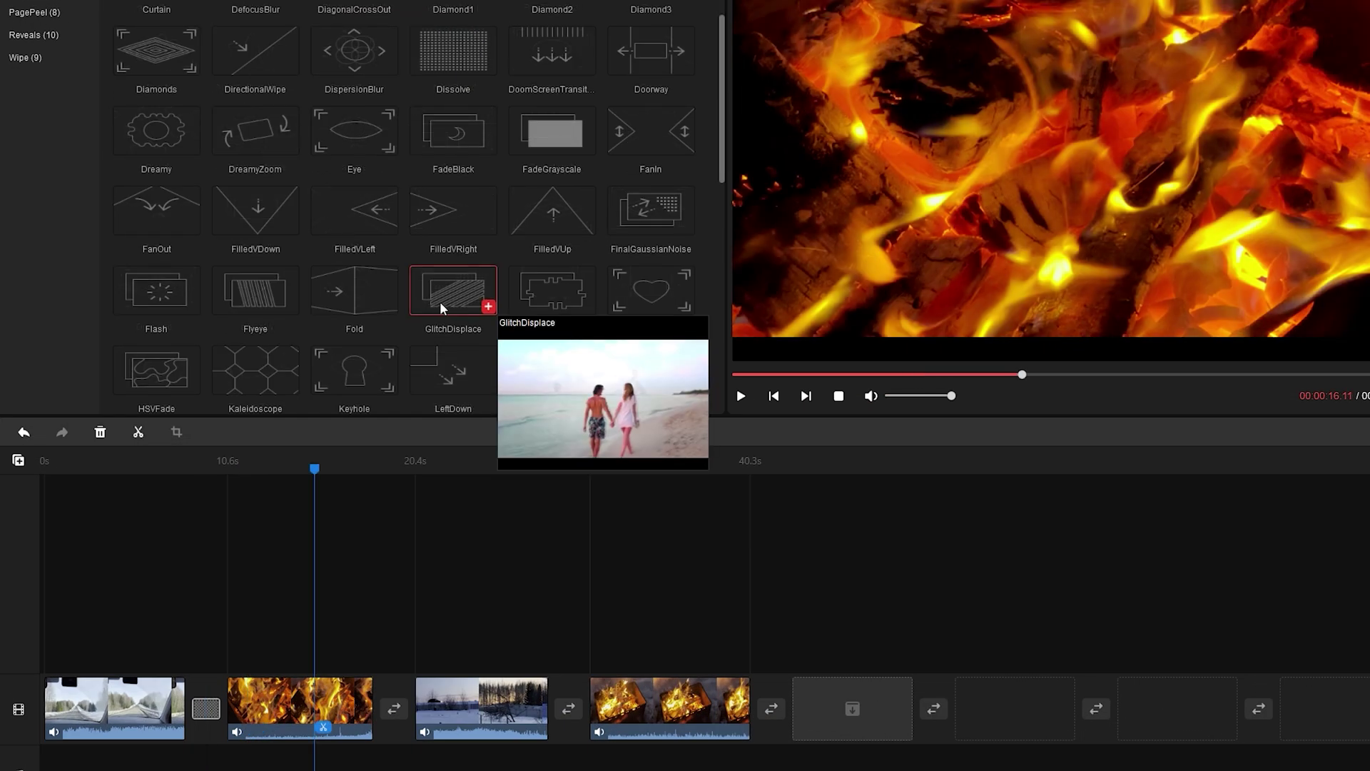
pyautogui.moveTo(441, 308); pyautogui.dragTo(394, 708)
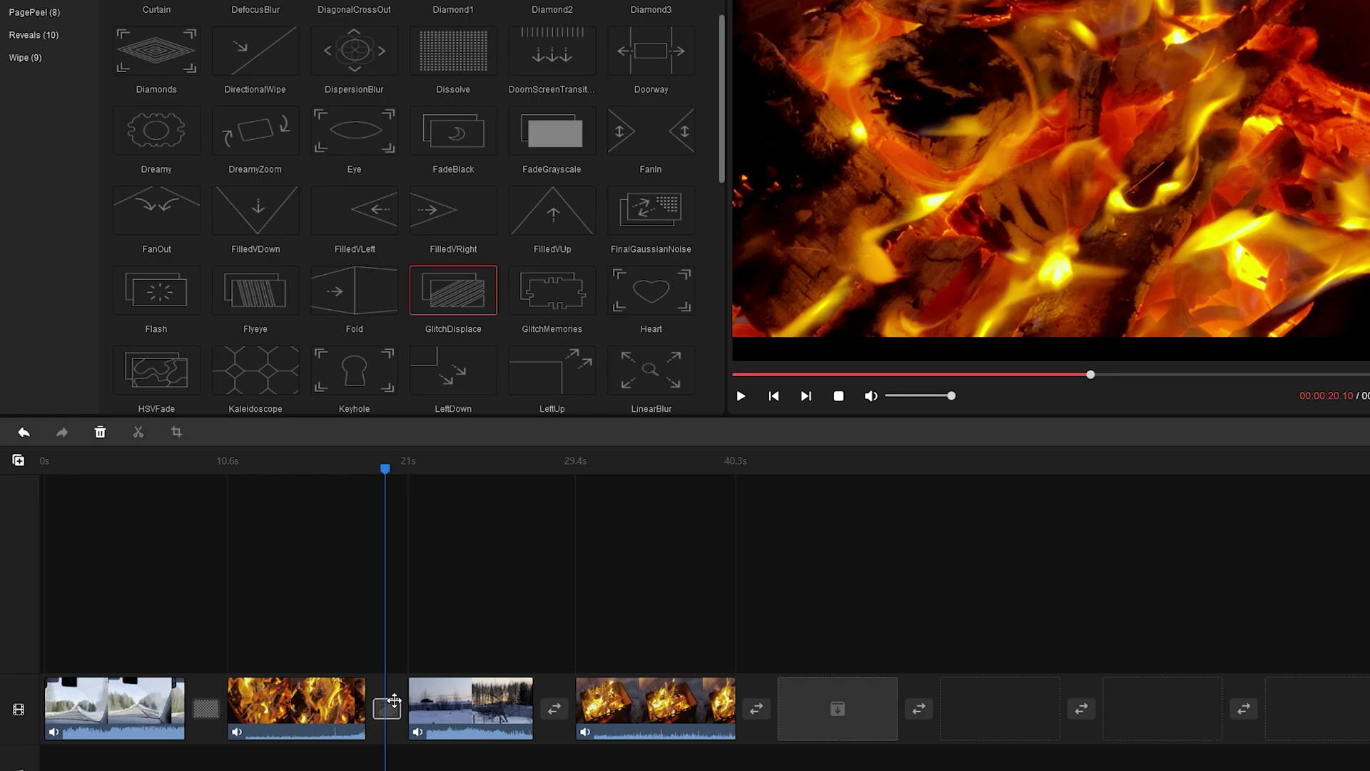
pyautogui.moveTo(157, 290); pyautogui.dragTo(550, 716)
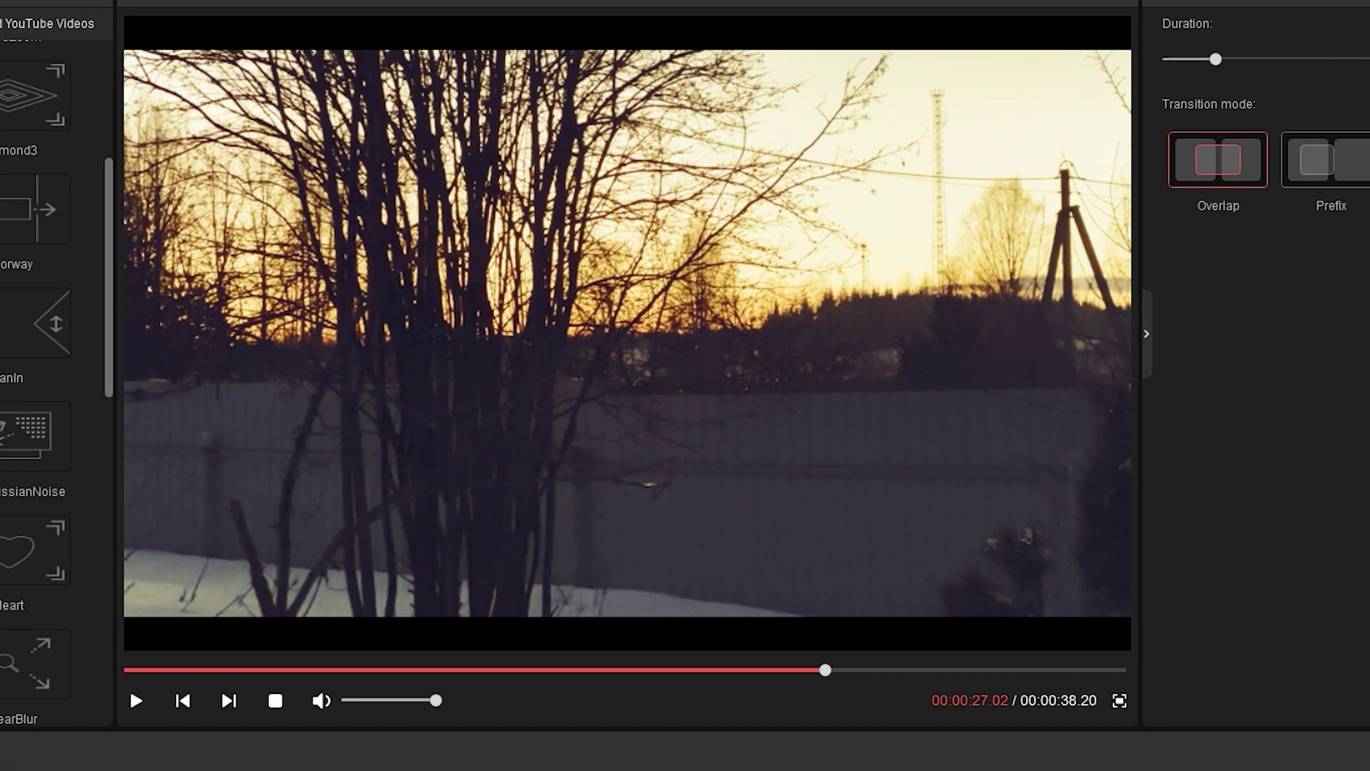
pyautogui.click(137, 701)
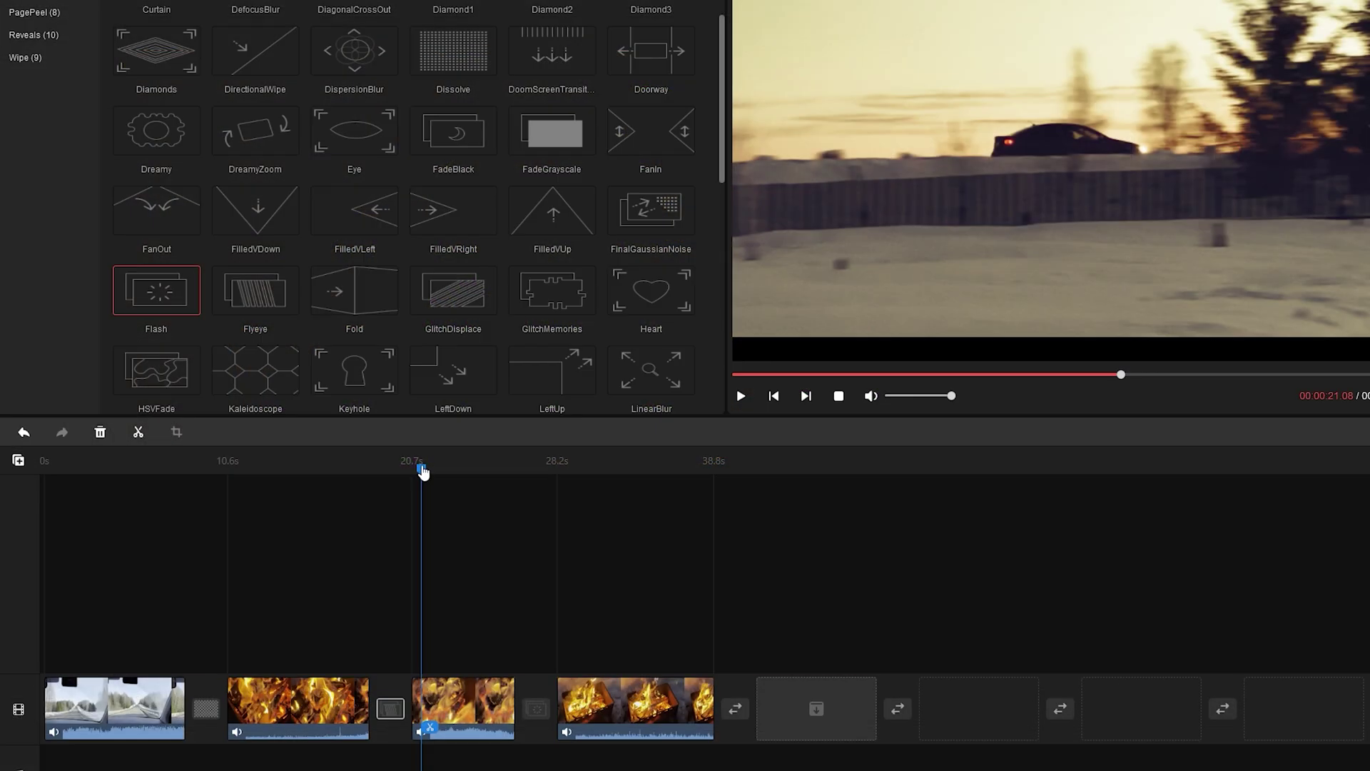
pyautogui.moveTo(422, 468); pyautogui.dragTo(206, 705)
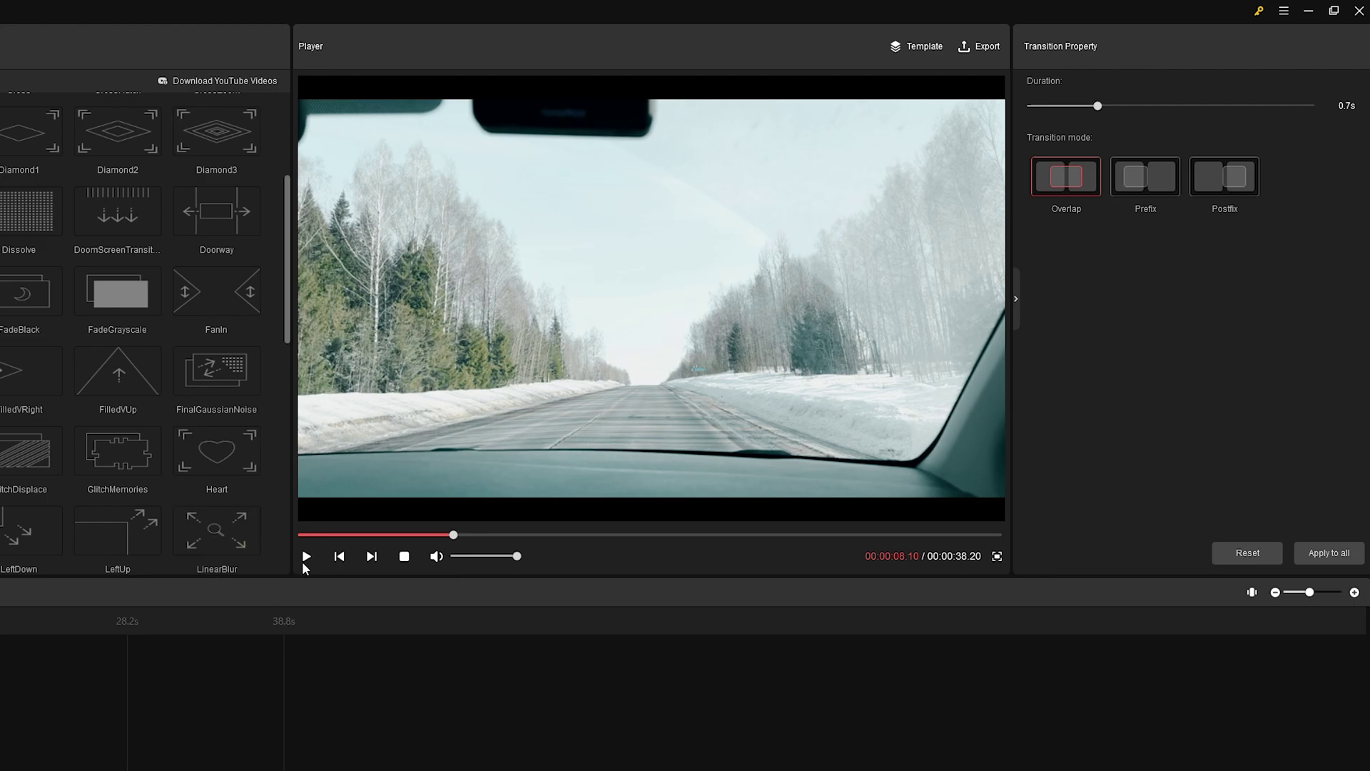
pyautogui.click(306, 559)
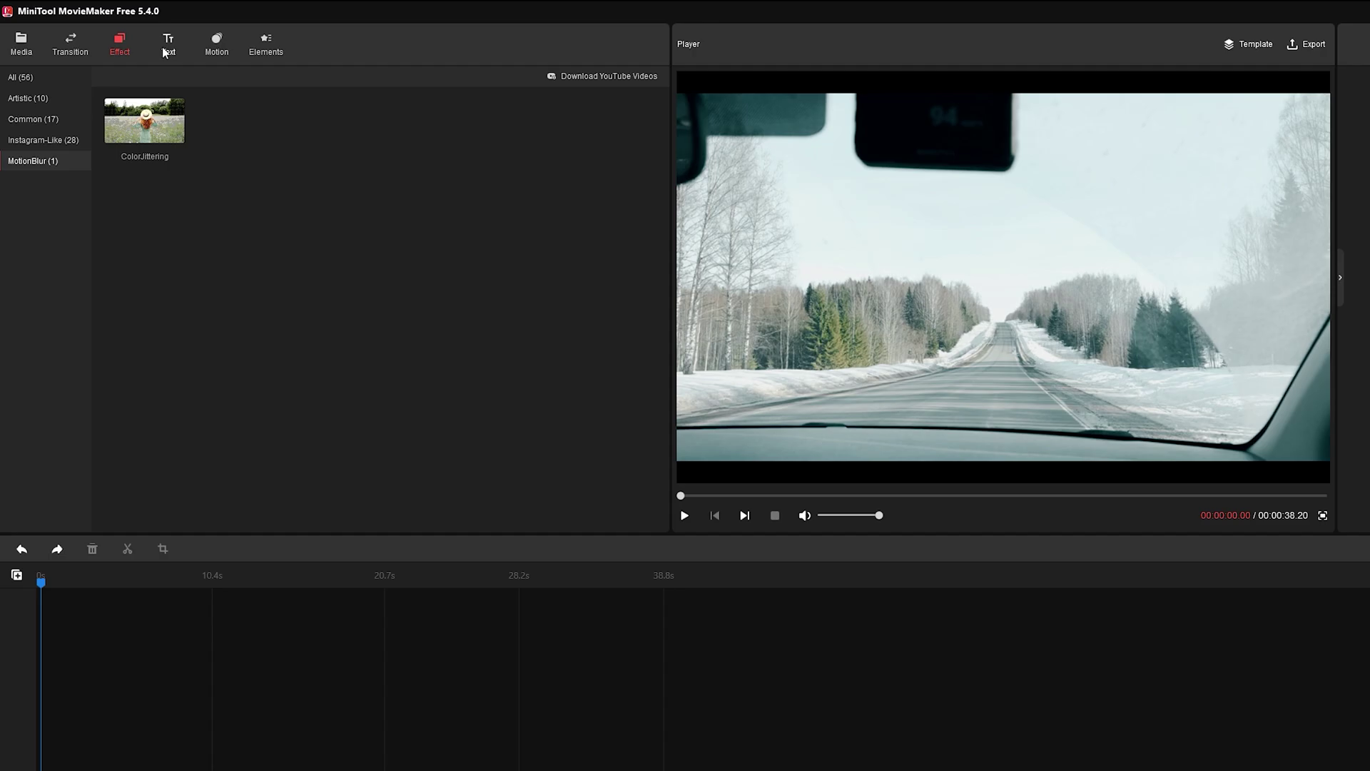
# Step: Add Caption21 at the video start reading 'Speed: 50Mph', positioned in the top-right corner
pyautogui.click(167, 50)
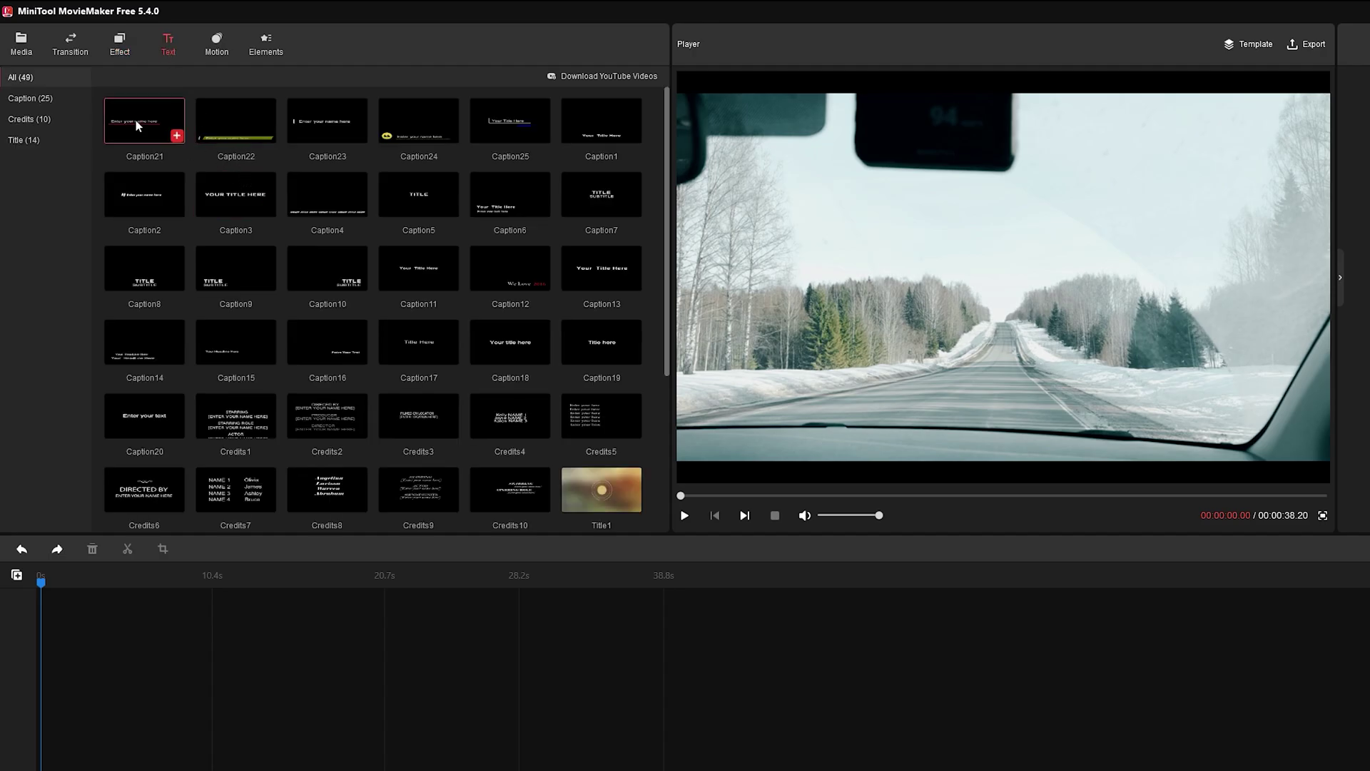
pyautogui.moveTo(135, 120); pyautogui.dragTo(119, 744)
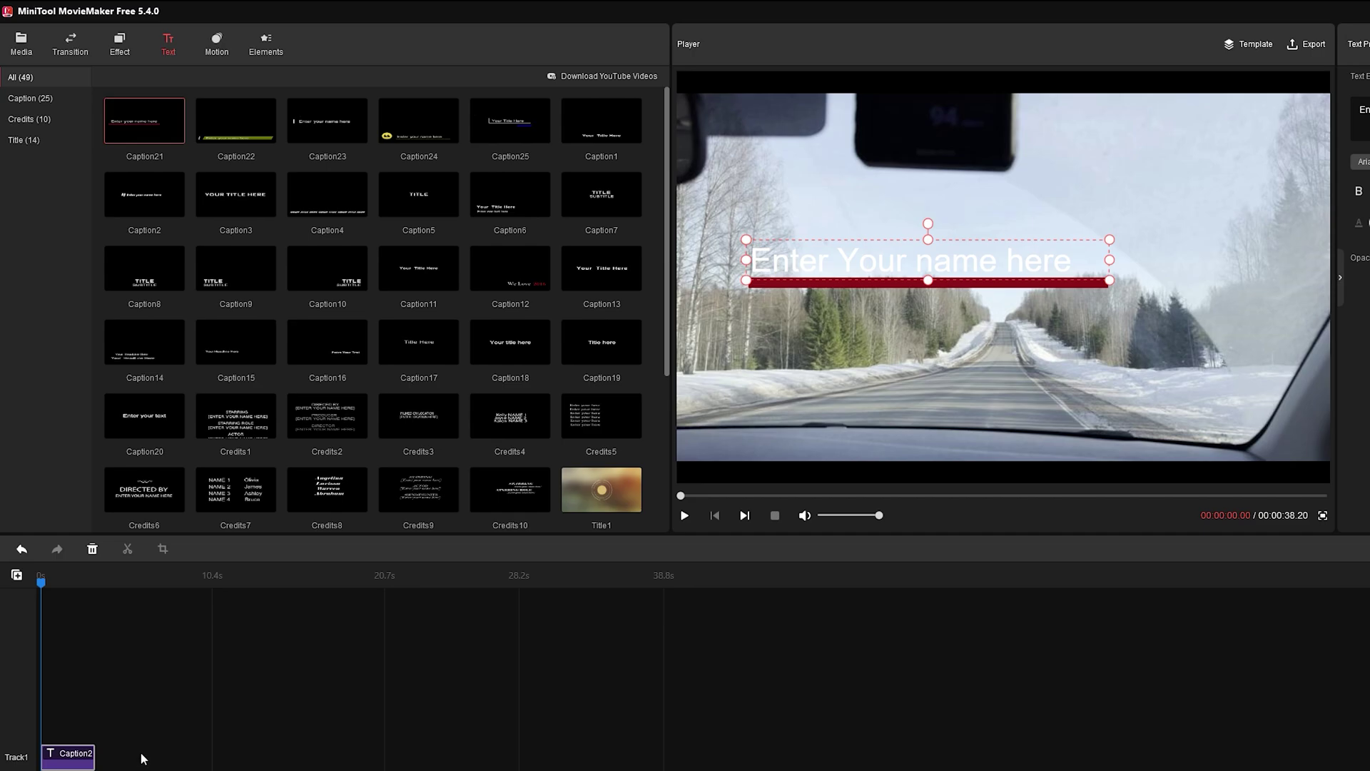
pyautogui.moveTo(937, 244); pyautogui.dragTo(937, 372)
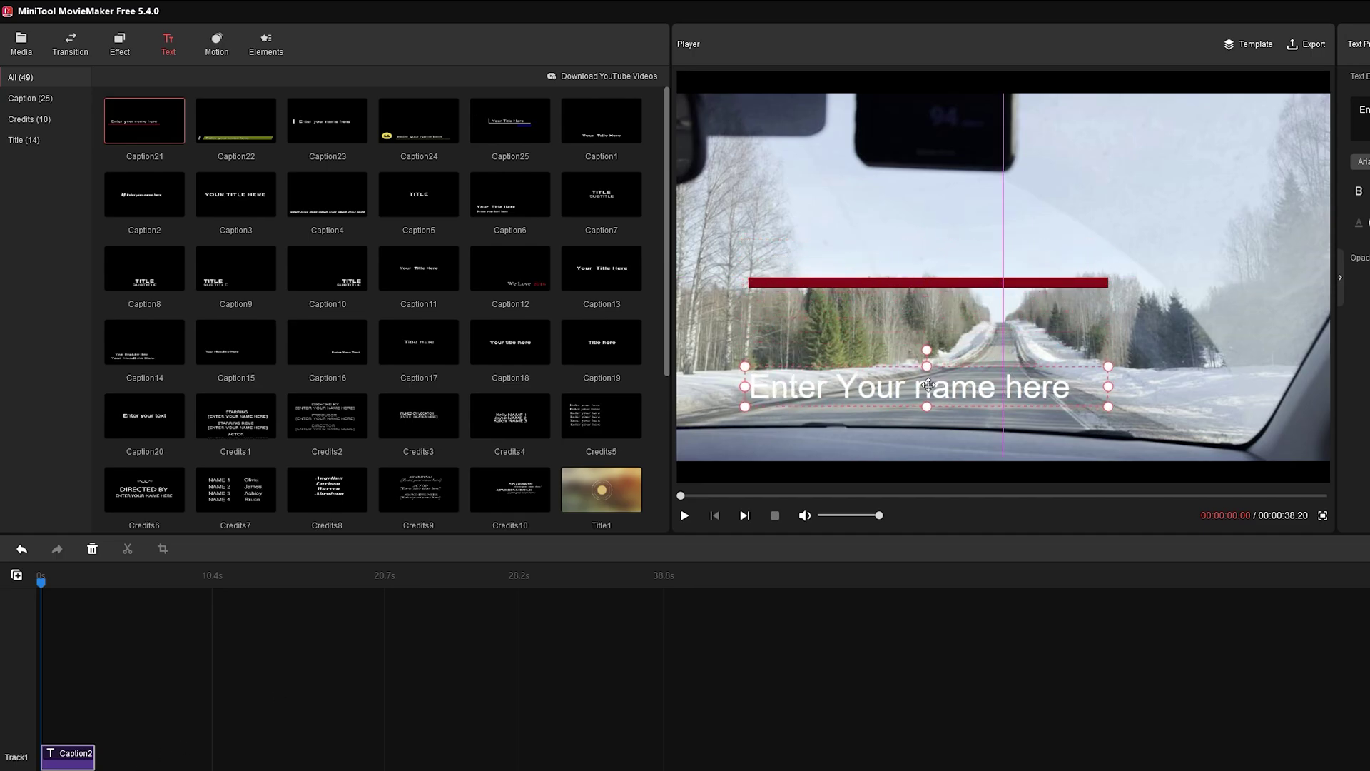
pyautogui.doubleClick(906, 389)
pyautogui.write('Spe')
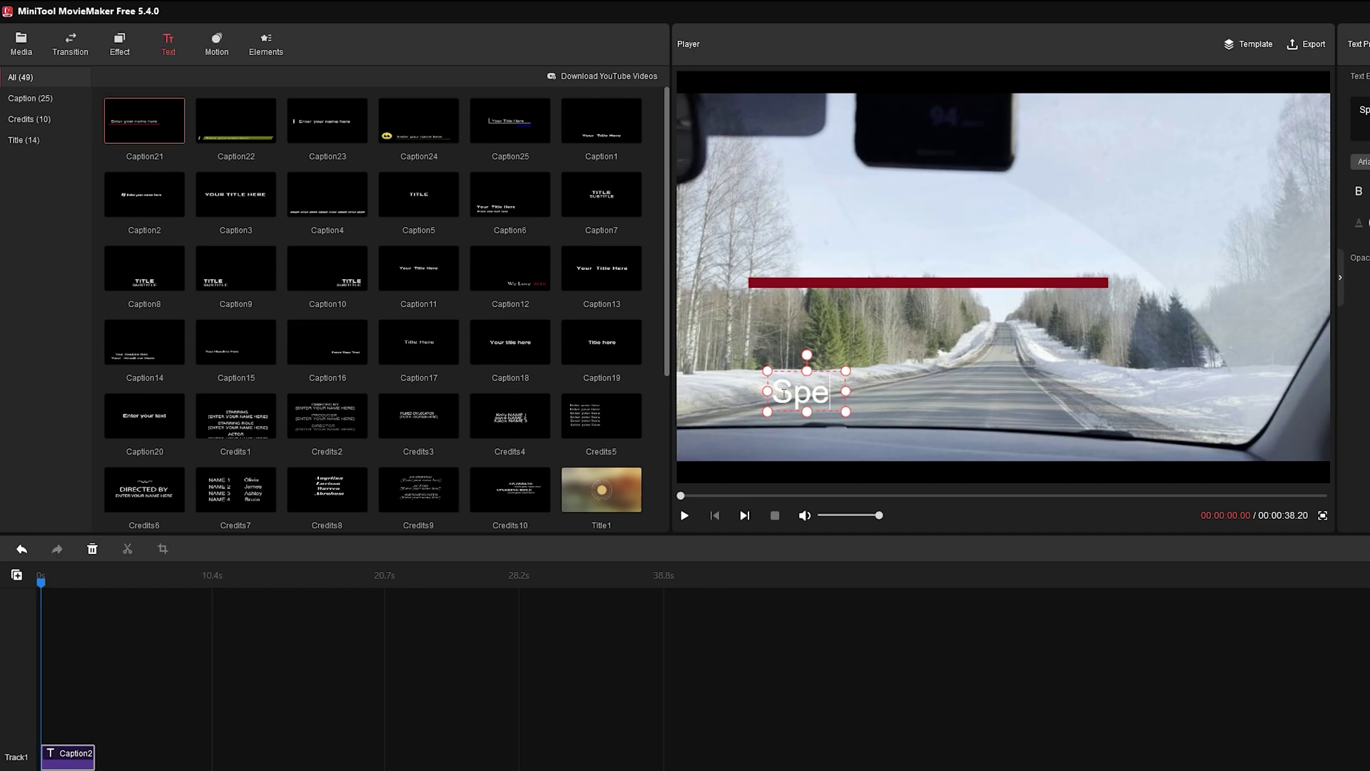
pyautogui.write('ed: 50Mph')
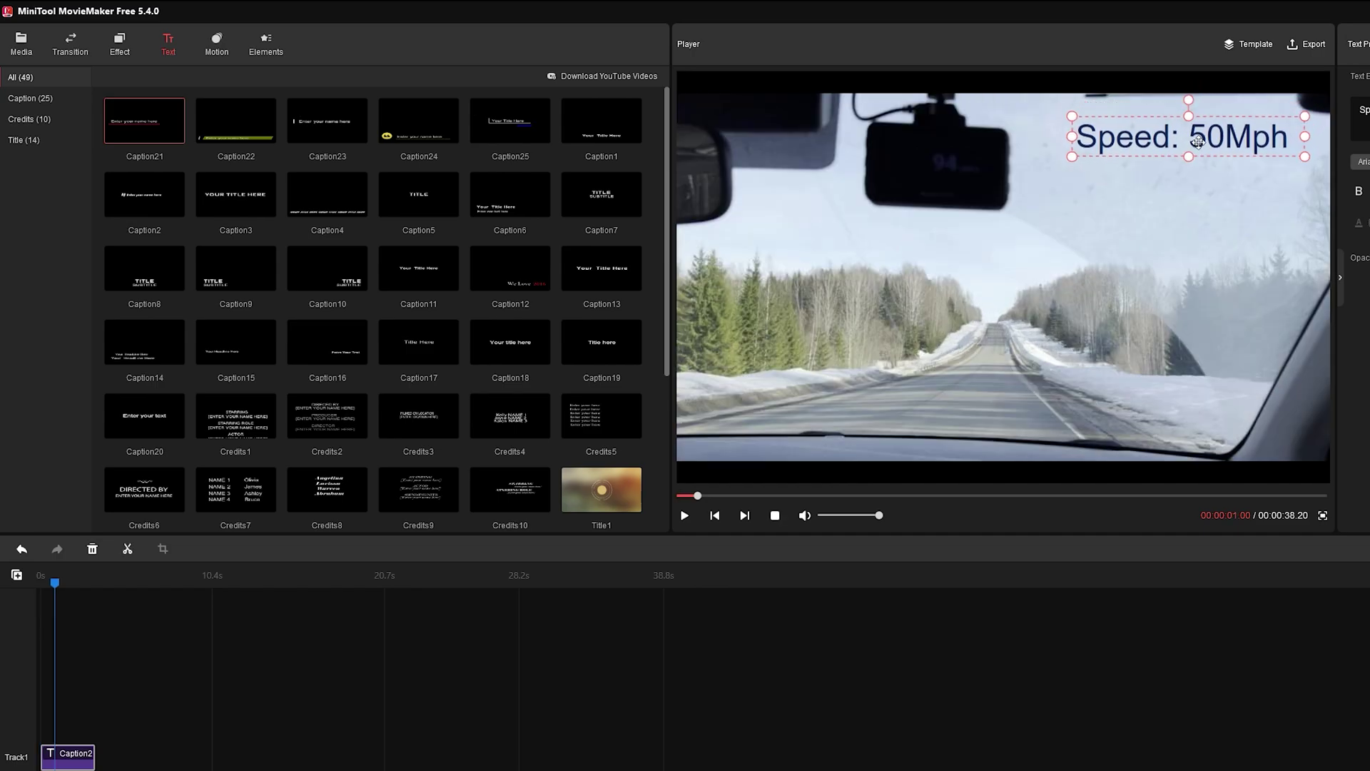
pyautogui.moveTo(1202, 122)
pyautogui.mouseDown()
pyautogui.moveTo(917, 349)
pyautogui.moveTo(1156, 123)
pyautogui.moveTo(1197, 128)
pyautogui.mouseUp()
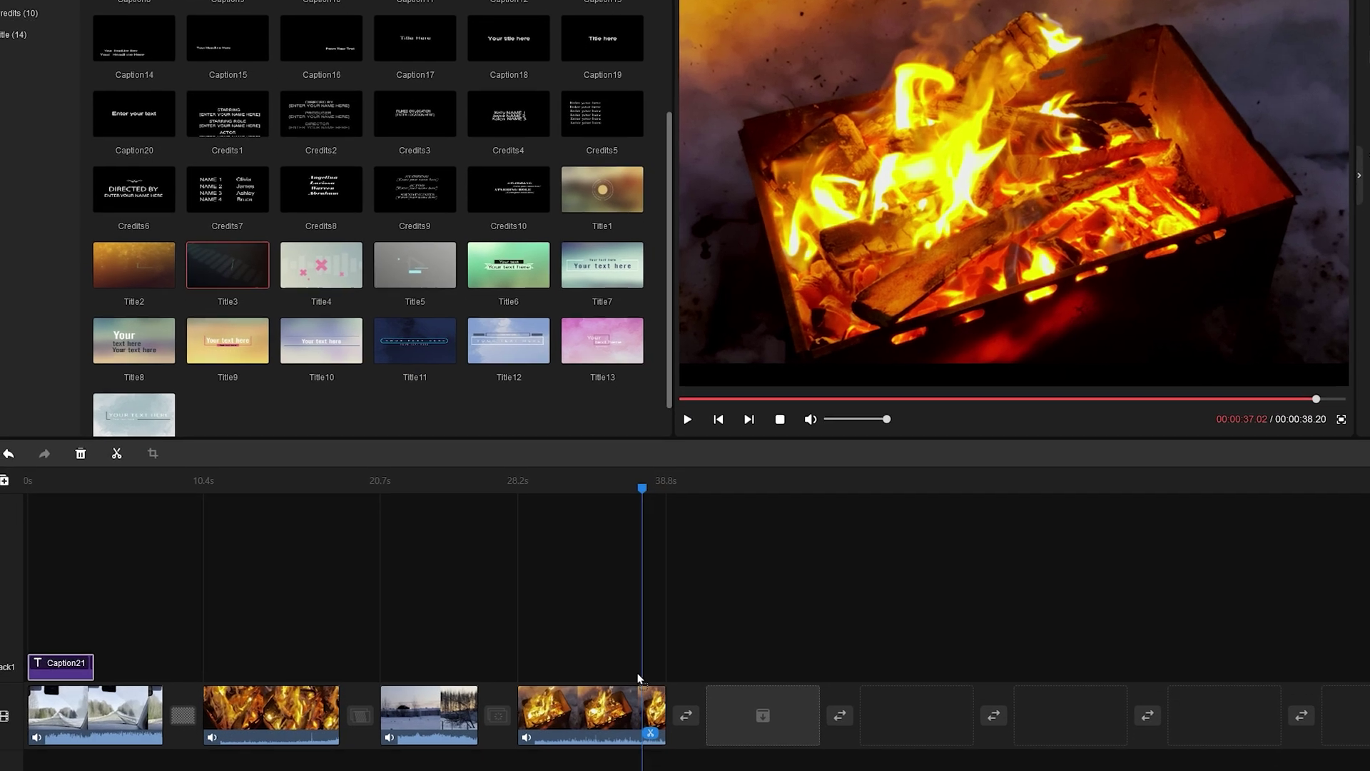
# Step: Append the Title3 end title after the last clip and play it to preview the animation
pyautogui.moveTo(454, 554); pyautogui.dragTo(644, 703)
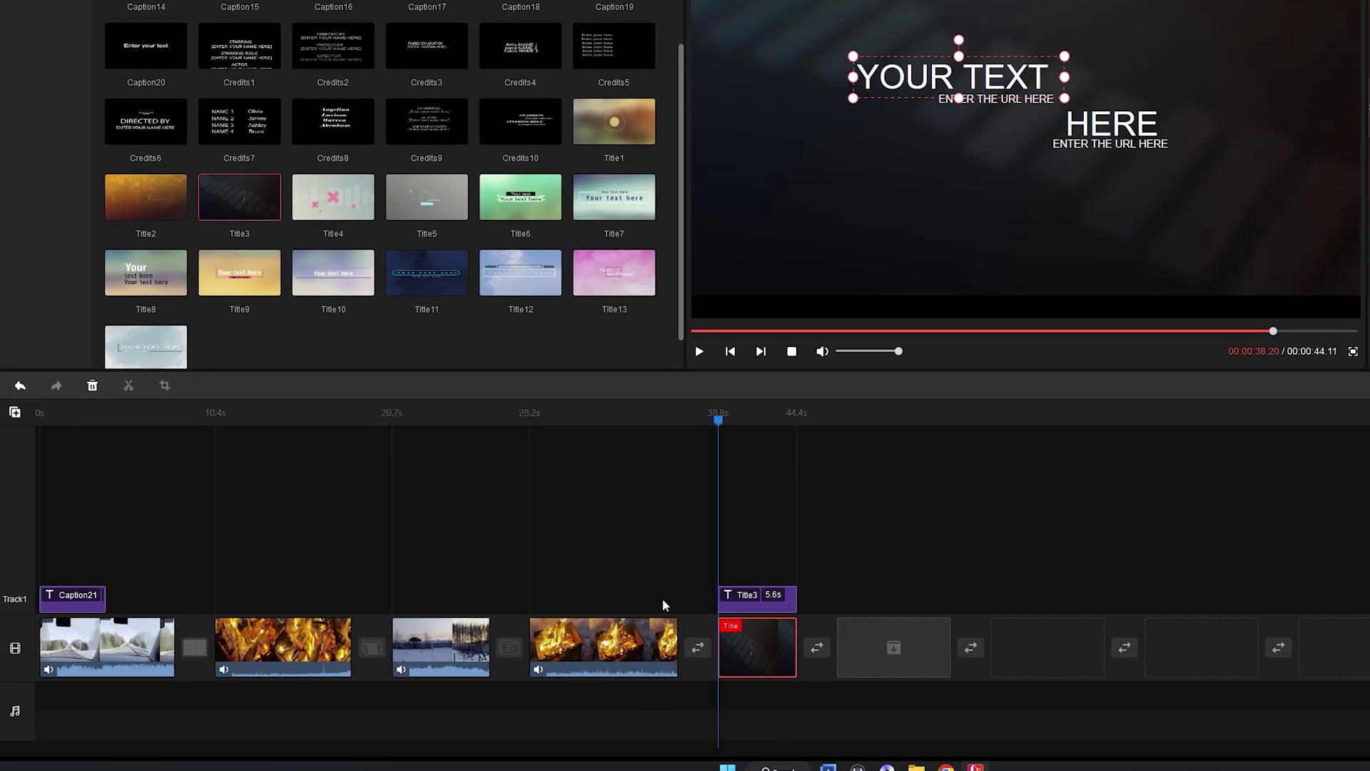
pyautogui.click(699, 351)
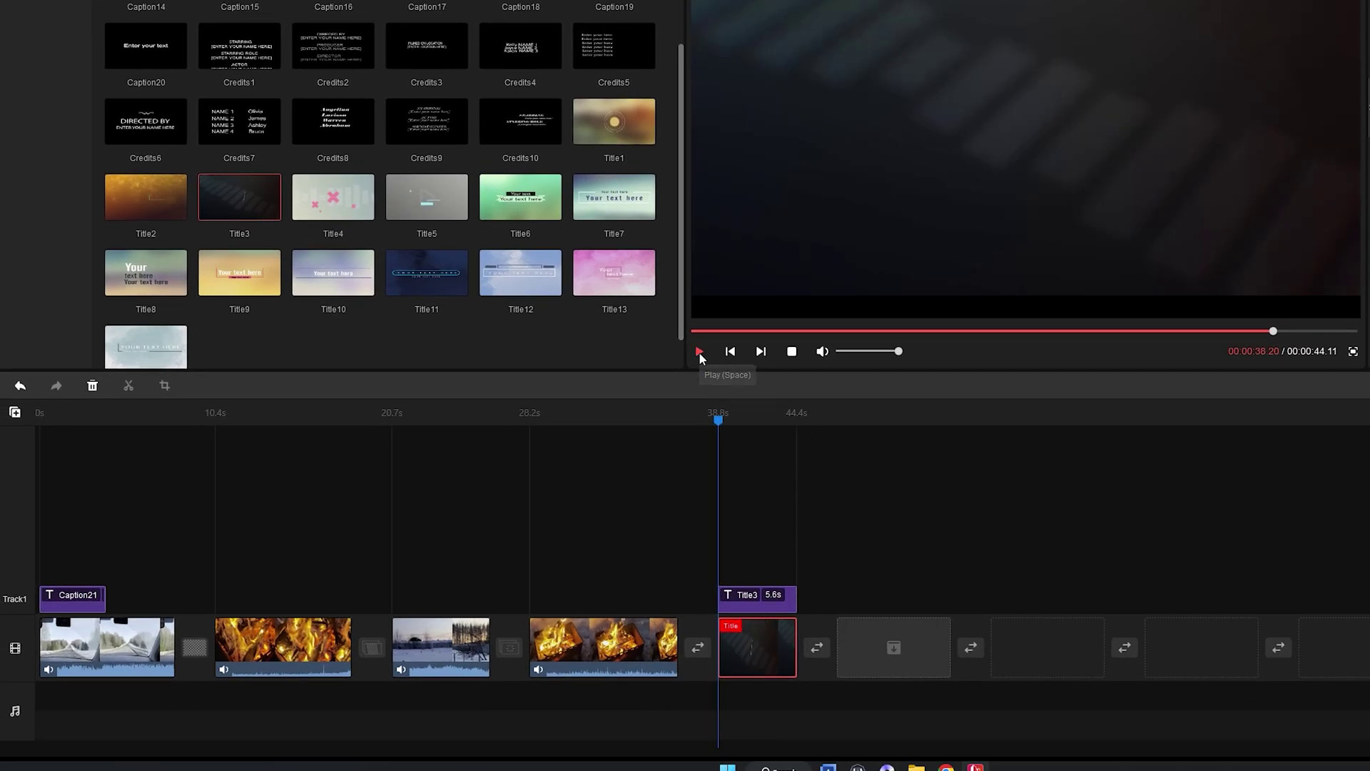
pyautogui.click(700, 352)
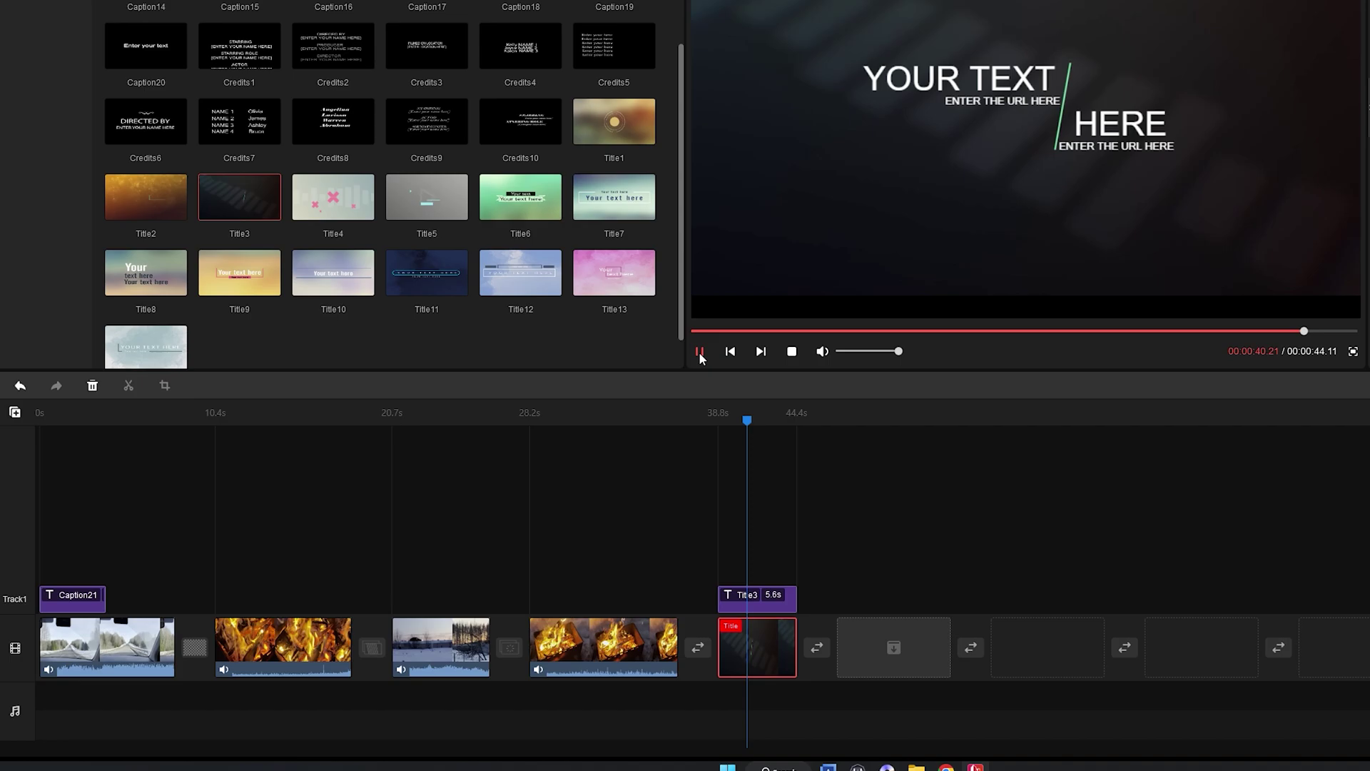
pyautogui.click(700, 352)
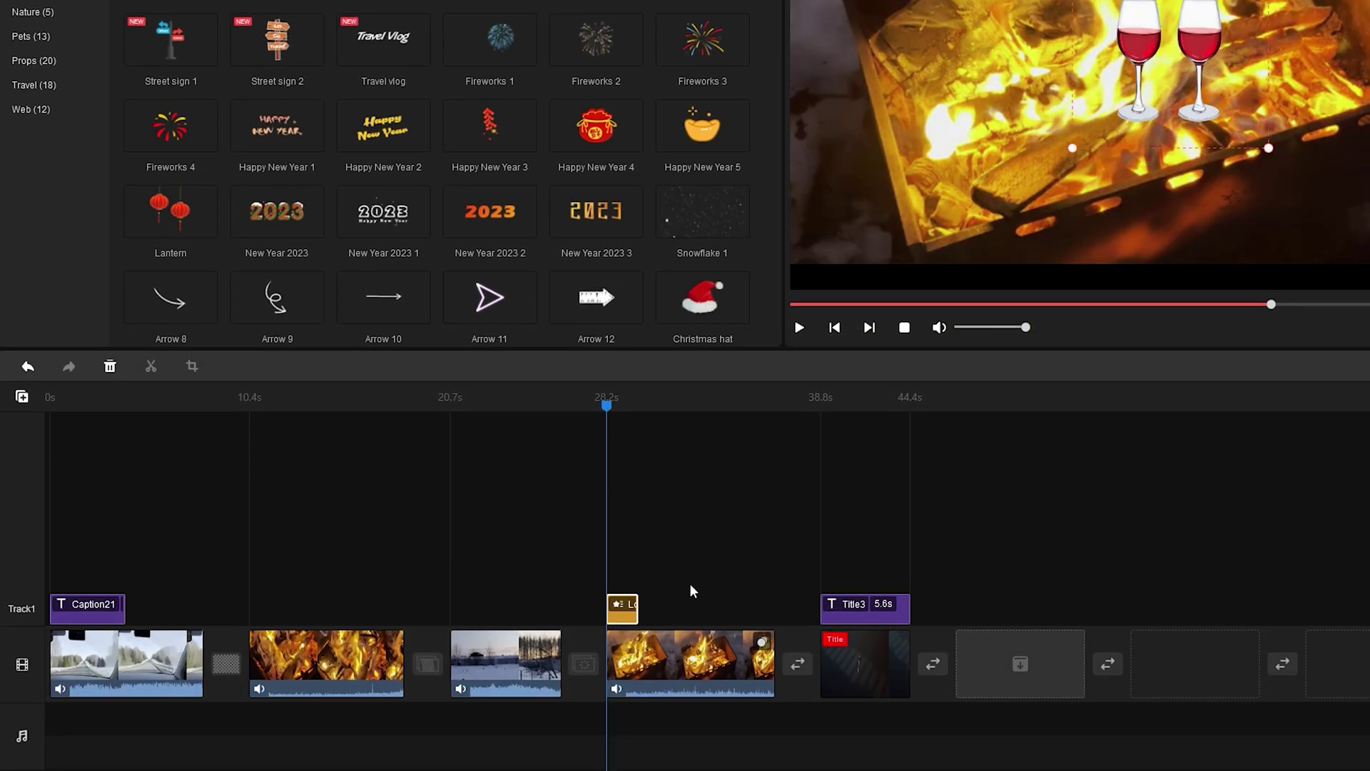
# Step: Drag the wine-glasses sticker's right edge so it spans 10.4 seconds
pyautogui.moveTo(637, 608); pyautogui.dragTo(772, 601)
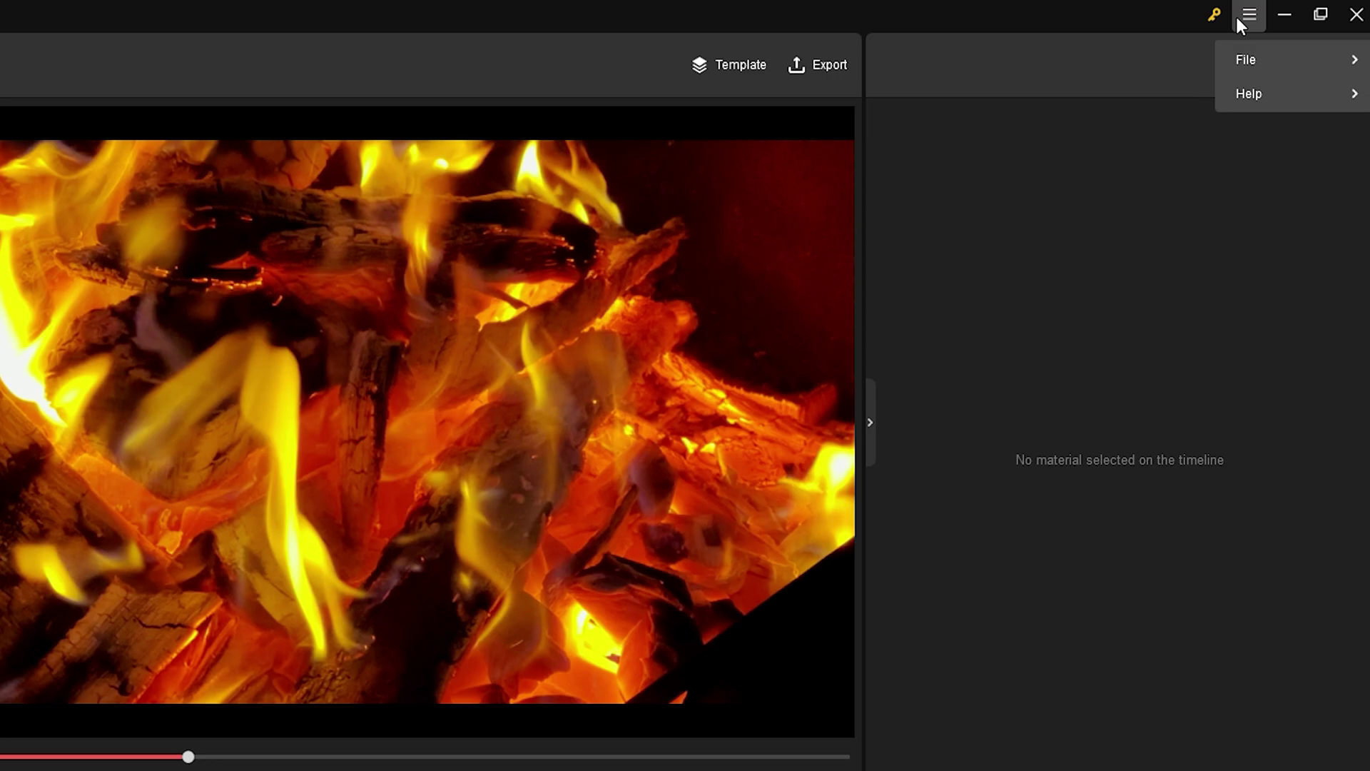
# Step: Open the export window and set the My Movie MP4 to save on the Desktop
pyautogui.click(1252, 59)
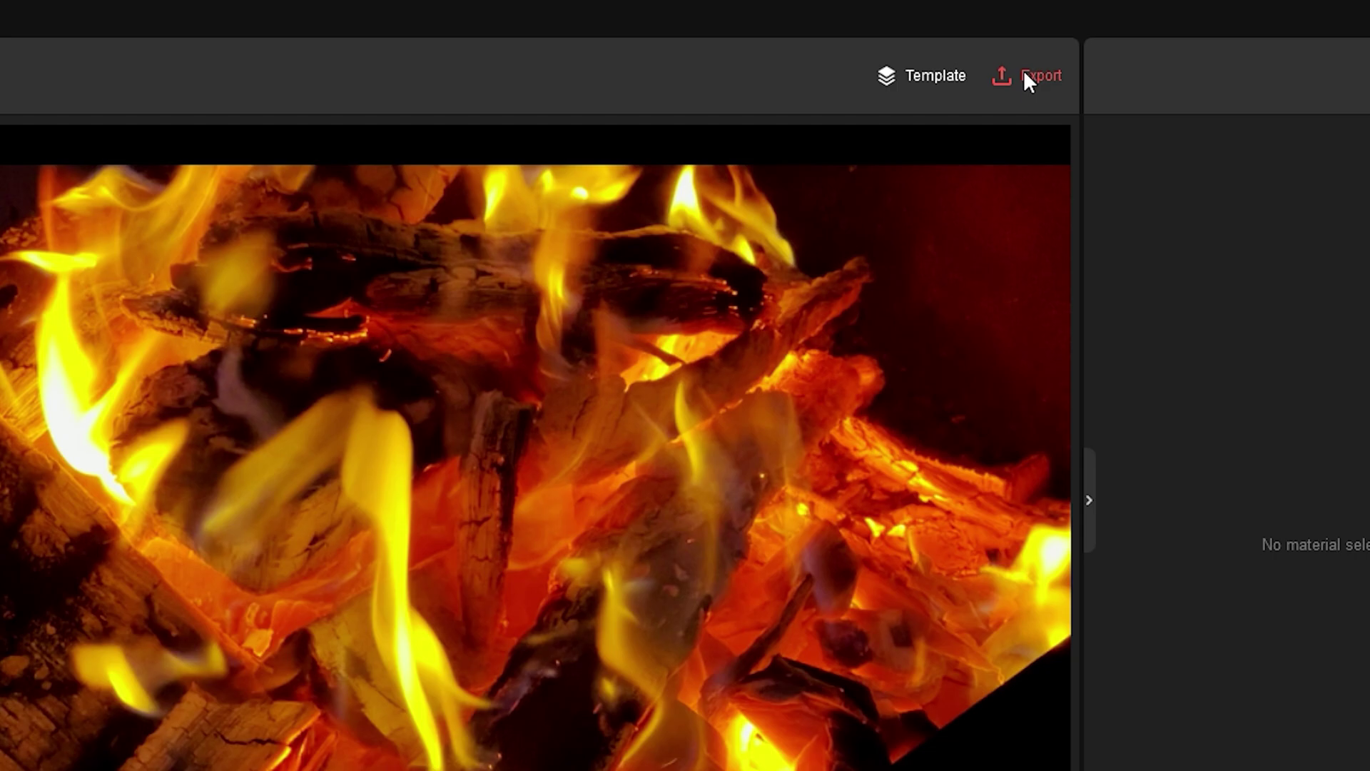
pyautogui.click(1023, 70)
pyautogui.click(1119, 370)
pyautogui.click(272, 434)
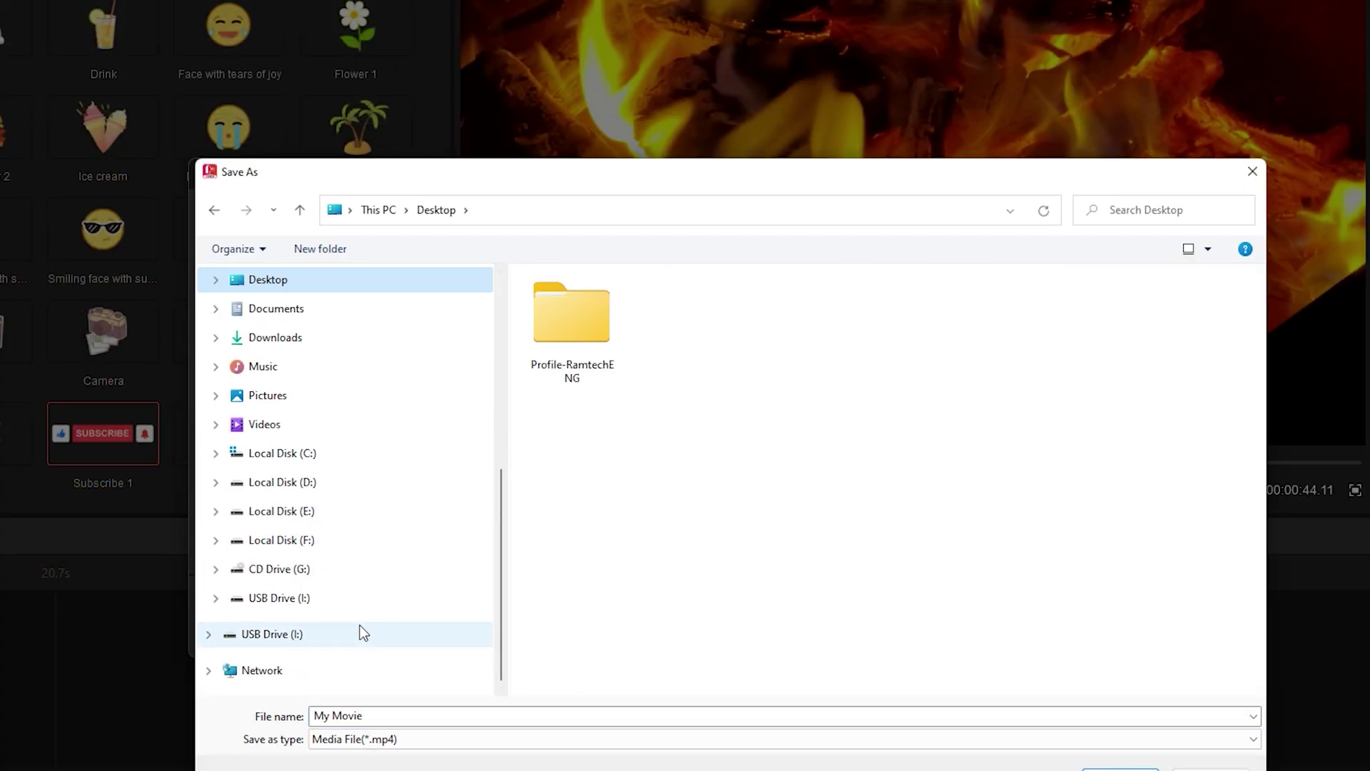
pyautogui.click(1120, 767)
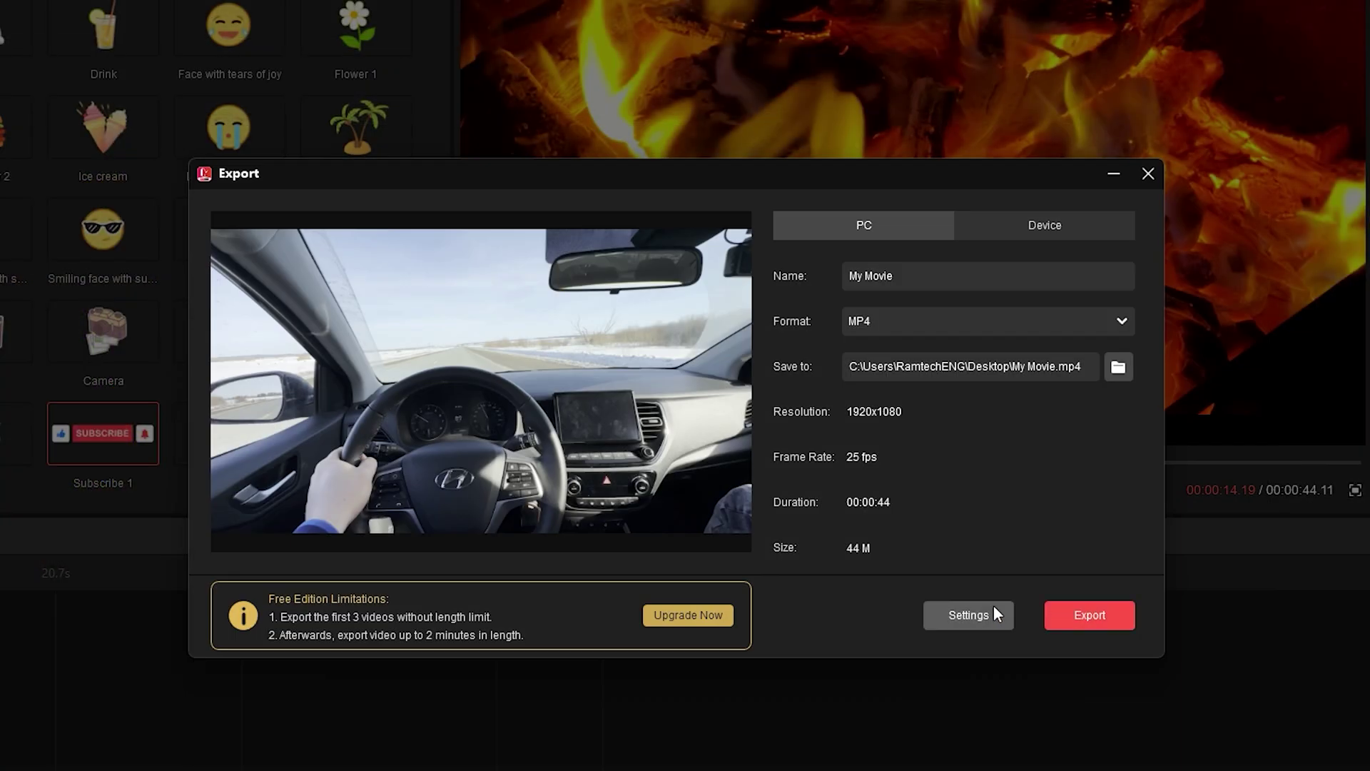
# Step: Change the export frame rate to 60 fps, keeping 1920x1080 resolution and the h264_nvenc encoder
pyautogui.click(996, 608)
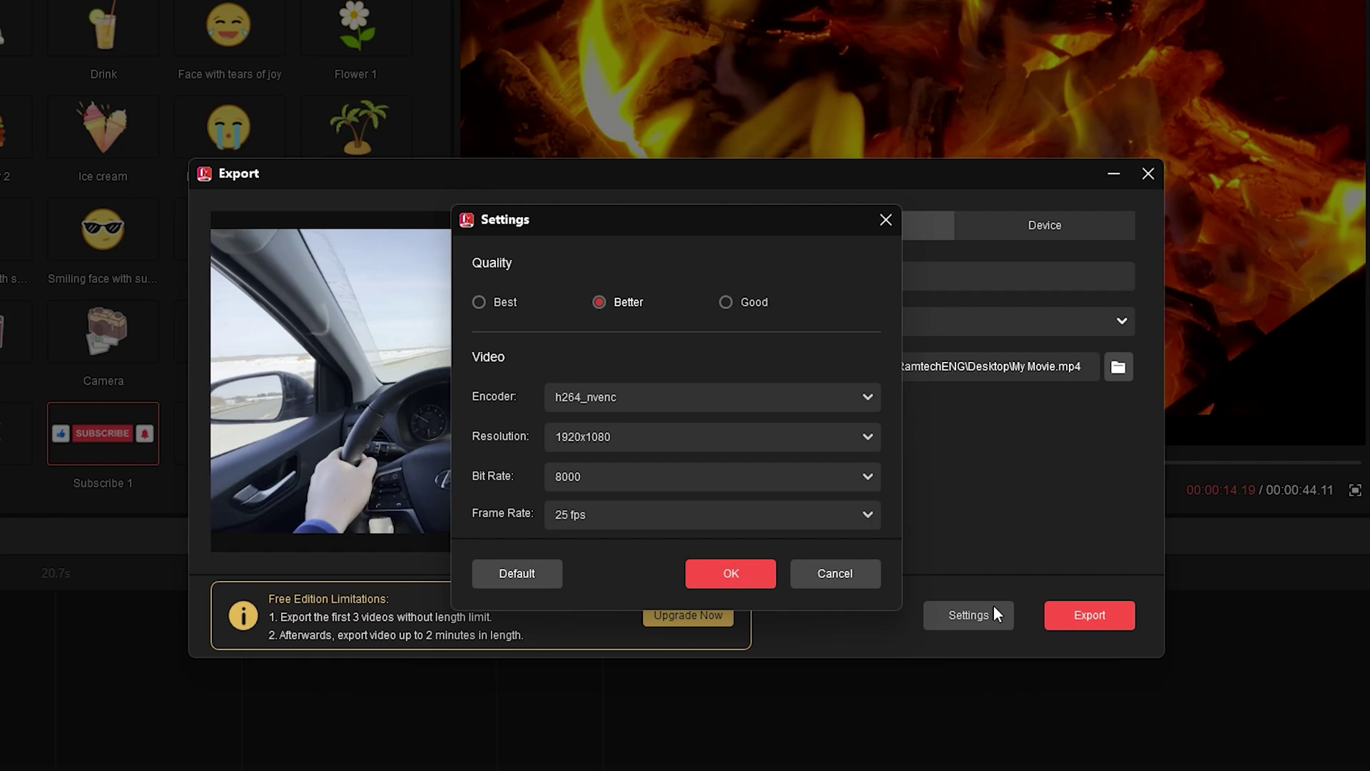
pyautogui.click(871, 520)
pyautogui.click(744, 565)
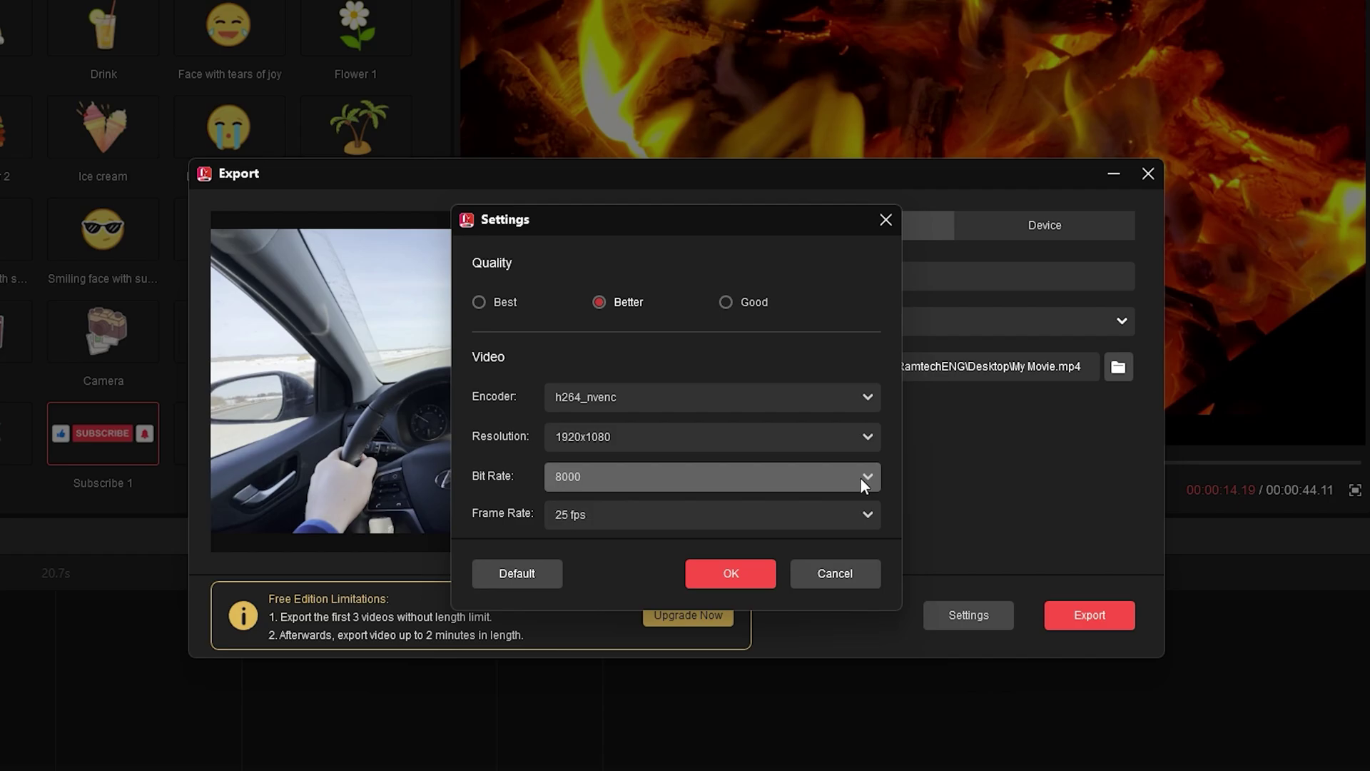
pyautogui.click(856, 514)
pyautogui.click(611, 607)
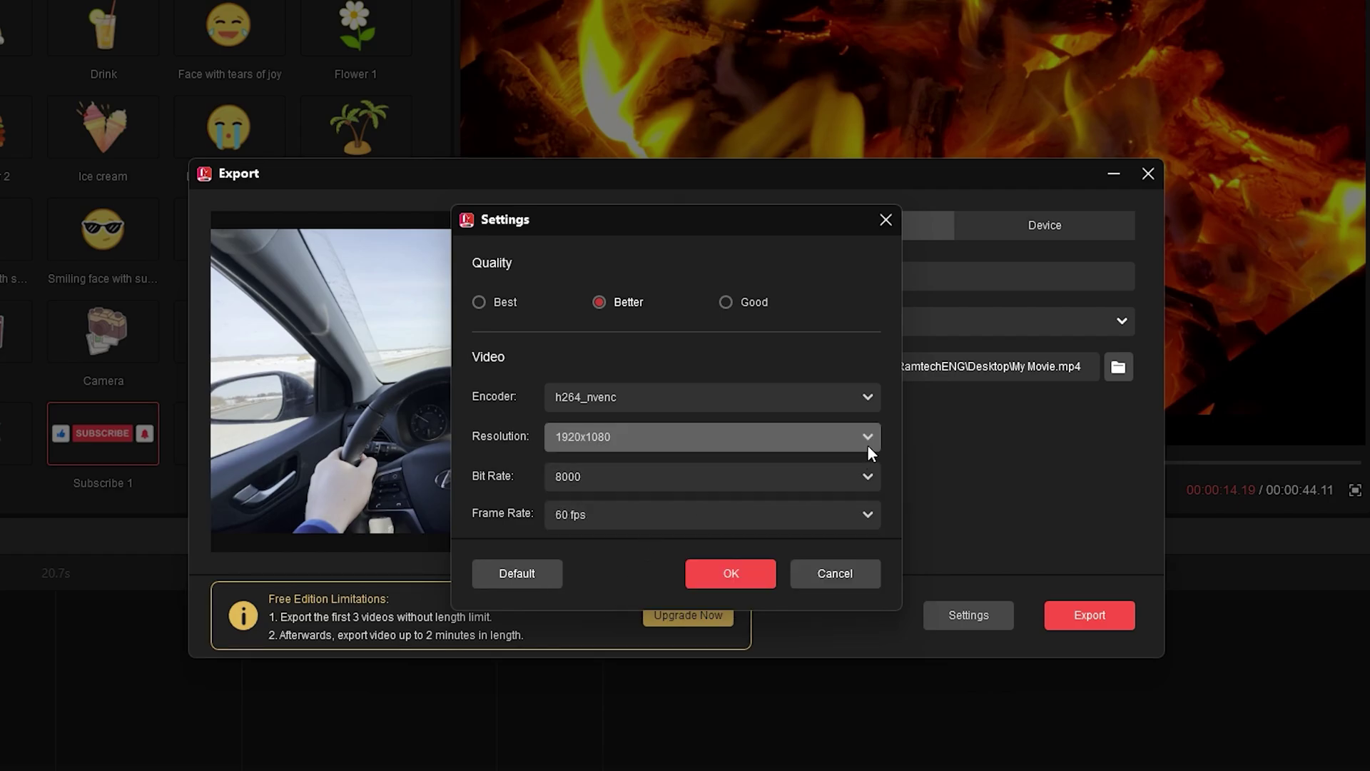
pyautogui.click(867, 445)
pyautogui.click(665, 500)
pyautogui.click(682, 401)
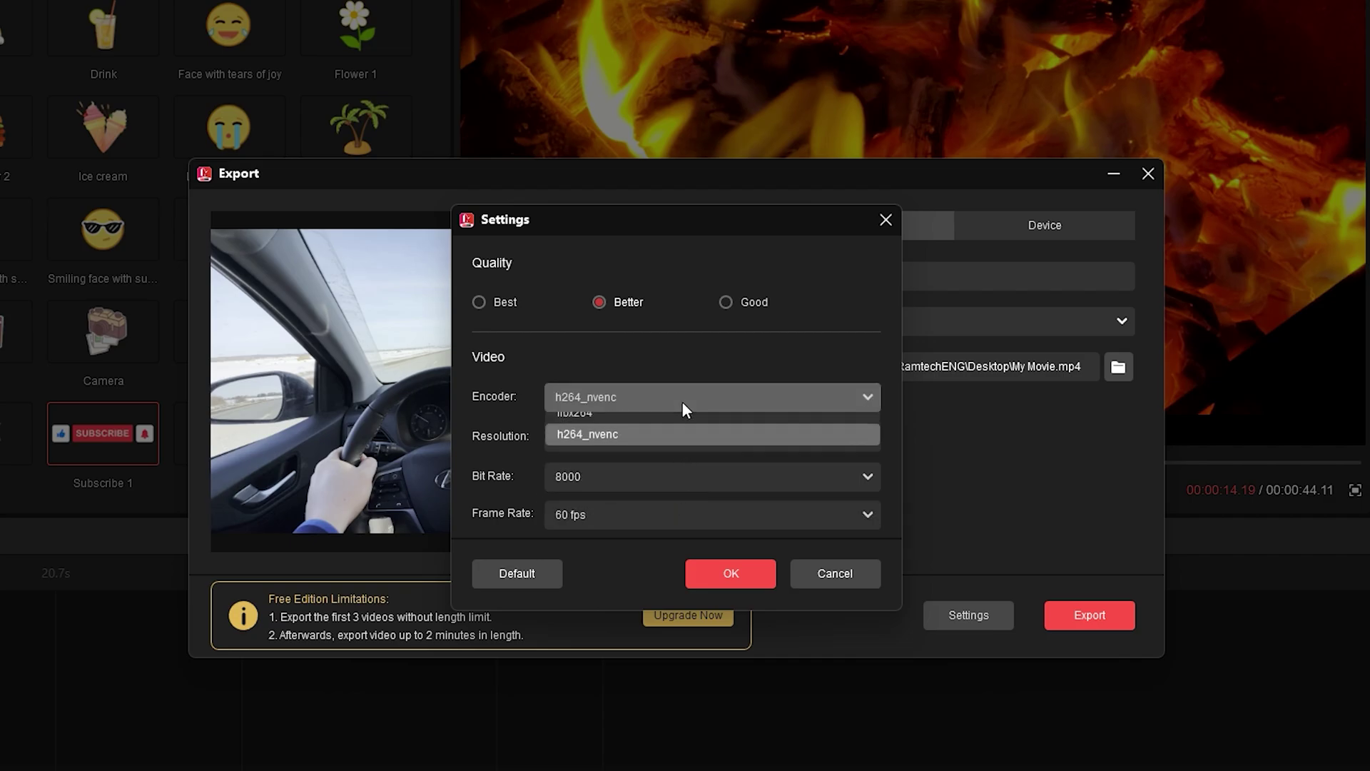
pyautogui.click(674, 446)
pyautogui.click(731, 573)
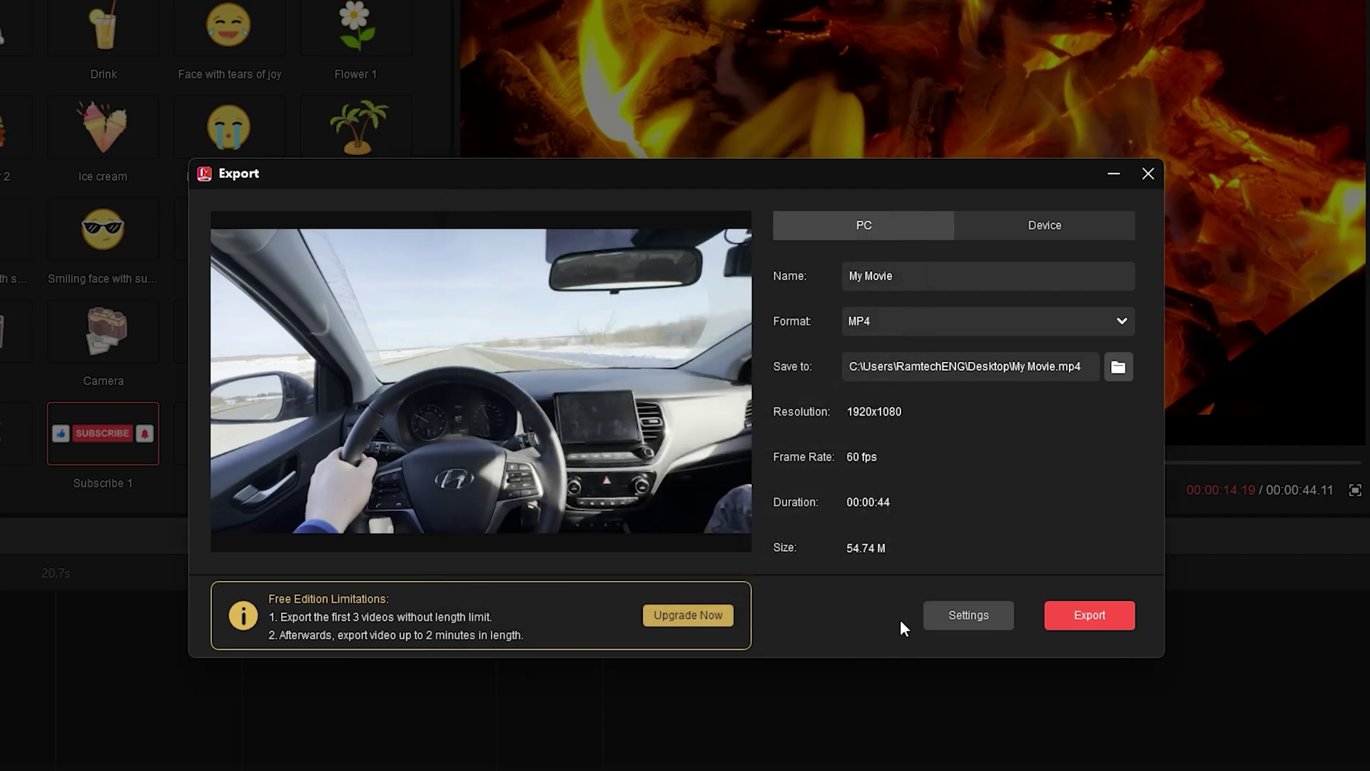
# Step: Start exporting My Movie as an MP4 to the Desktop
pyautogui.click(1095, 614)
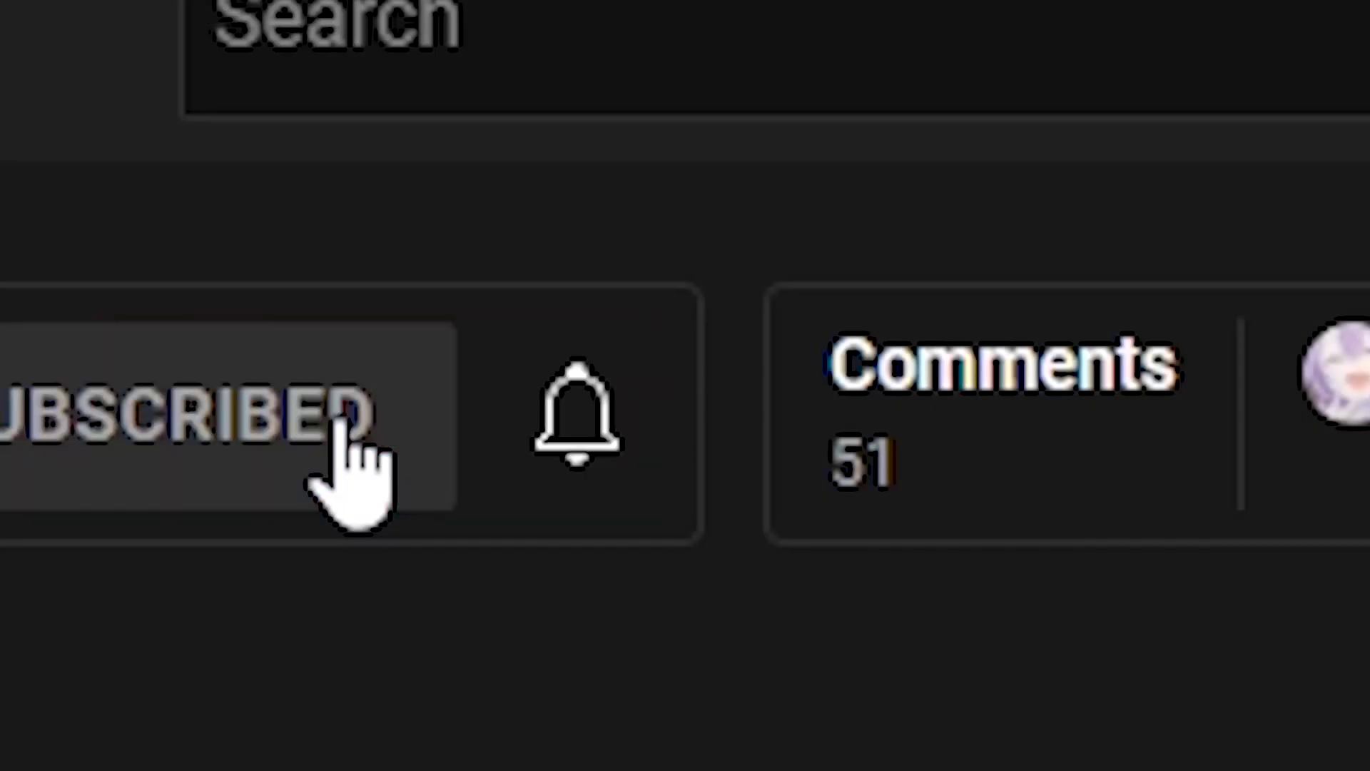
# Step: Set the subscribed channel's bell notifications to All
pyautogui.click(603, 446)
pyautogui.click(722, 689)
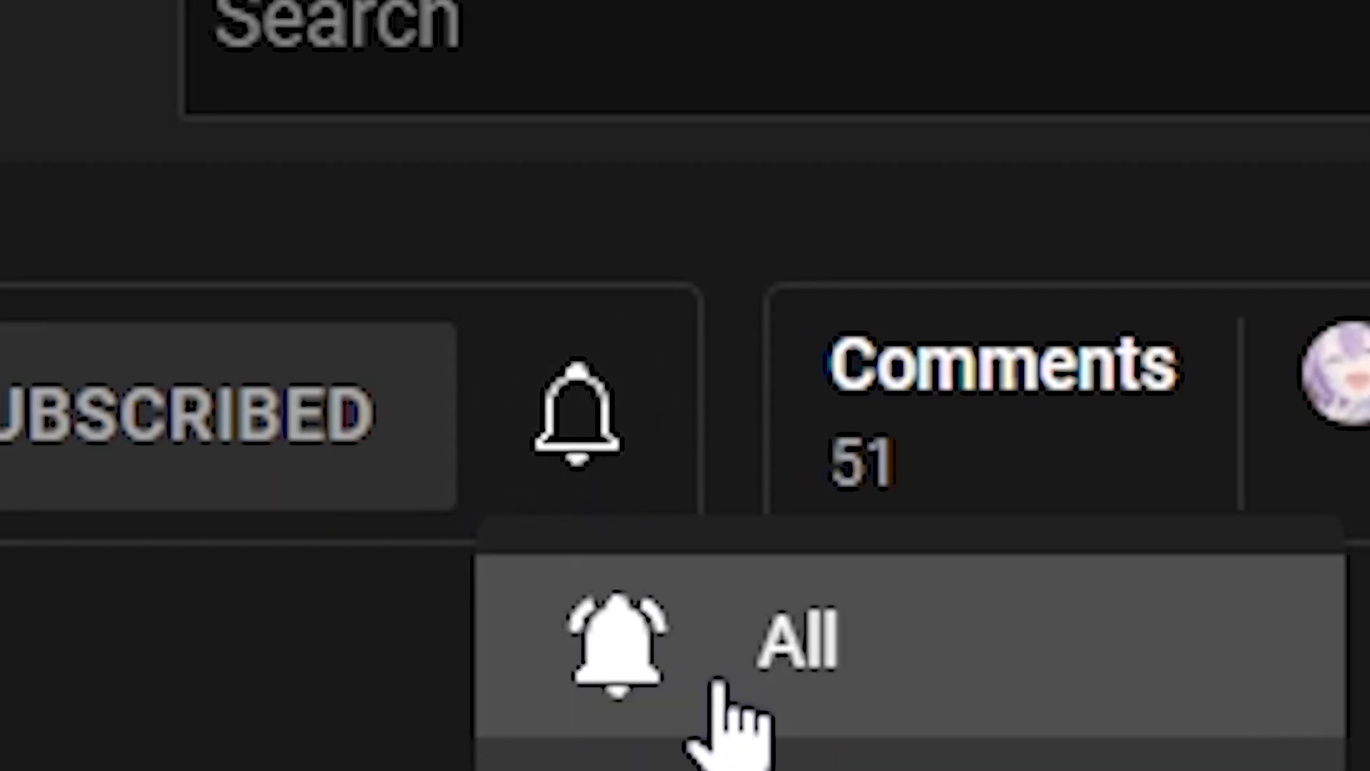